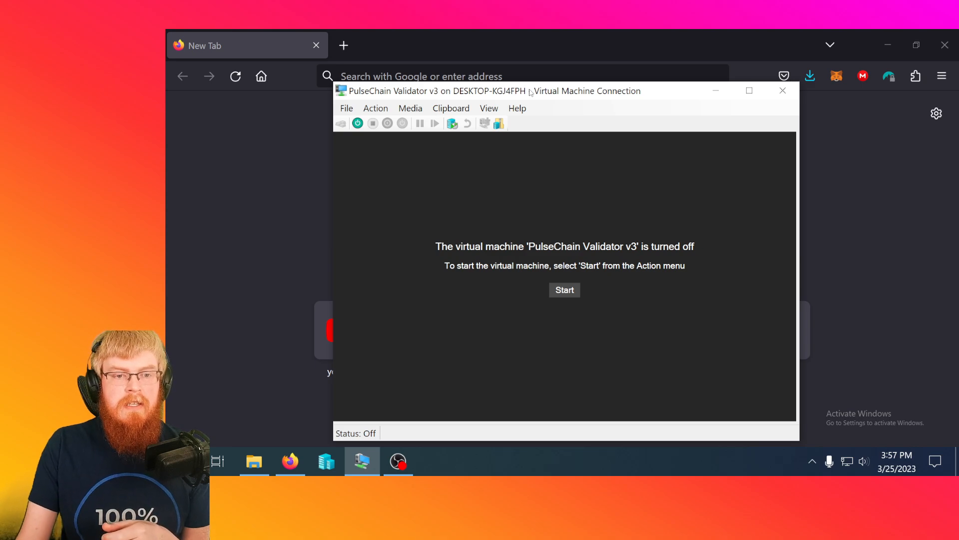
Start the PulseChain Validator v3 virtual machine and boot it with the Try or Install Ubuntu entry
{"action": "left_click", "coordinate": [565, 291]}
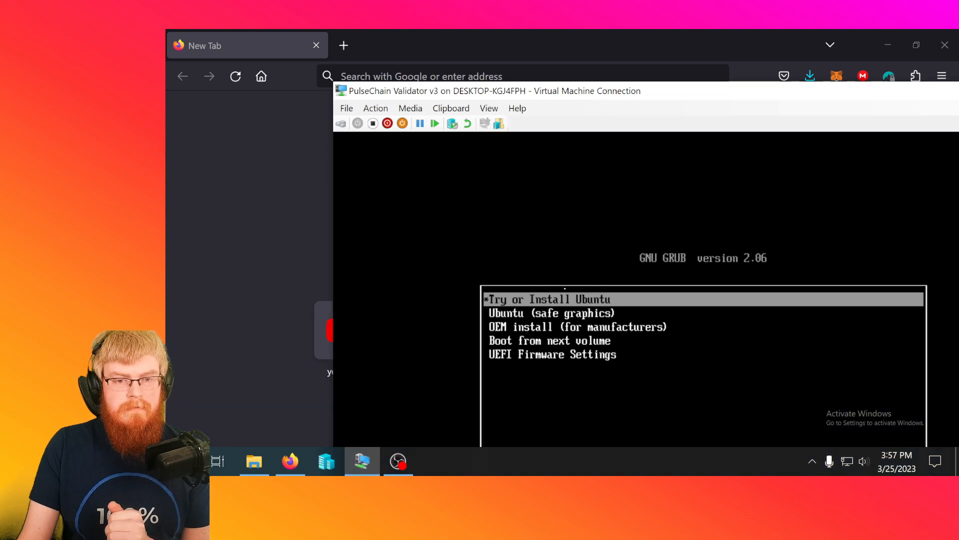
{"action": "double_click", "coordinate": [649, 92]}
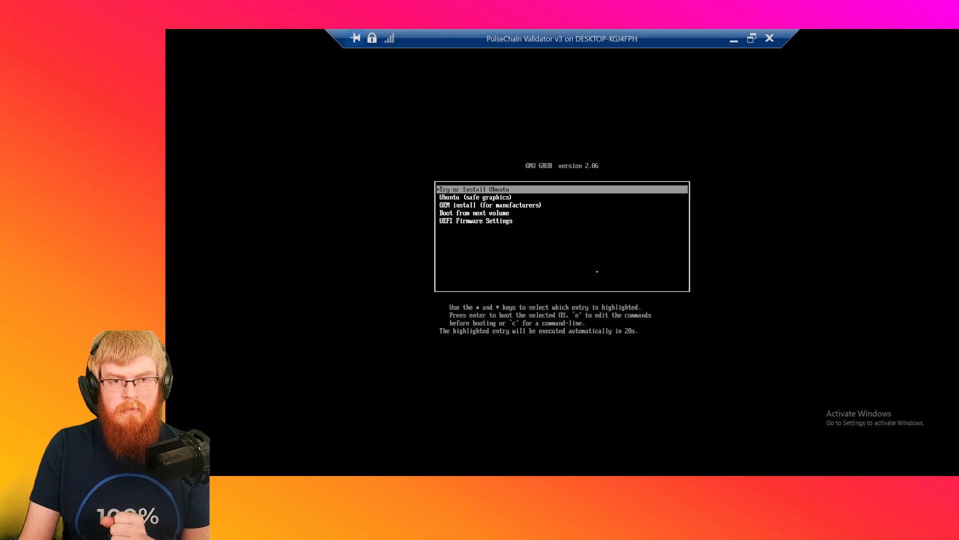
{"action": "left_click", "coordinate": [754, 40]}
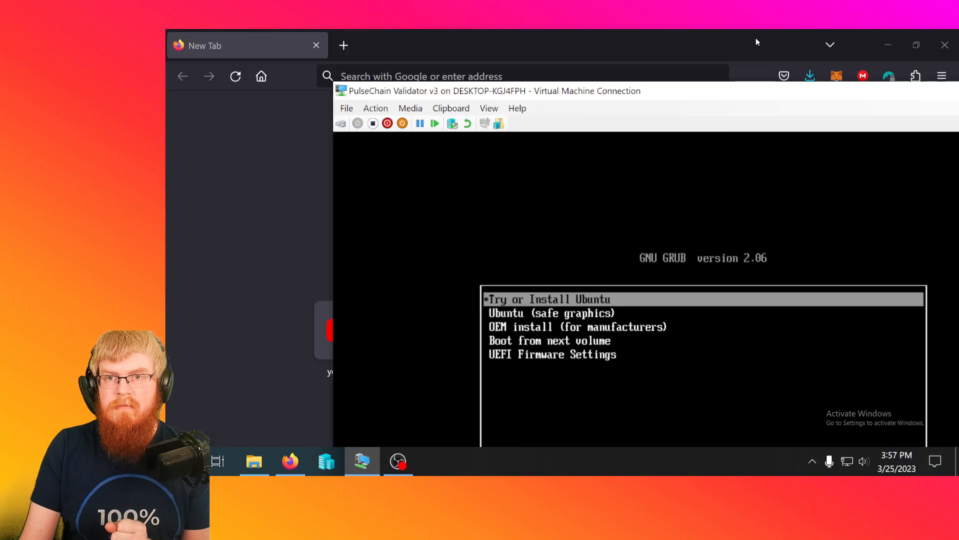
{"action": "left_click_drag", "start_coordinate": [720, 90], "coordinate": [574, 16]}
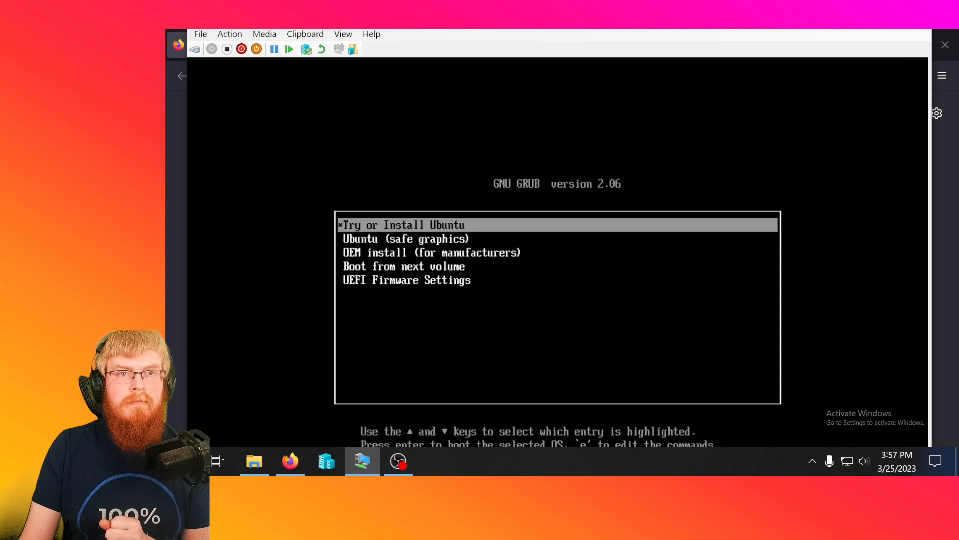
{"action": "left_click_drag", "start_coordinate": [574, 16], "coordinate": [571, 0]}
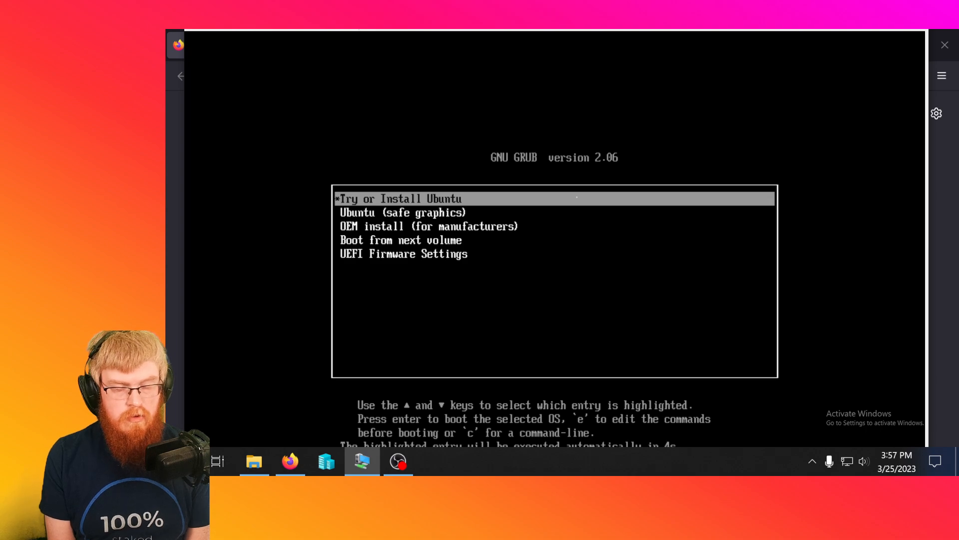
{"action": "key", "text": "Return"}
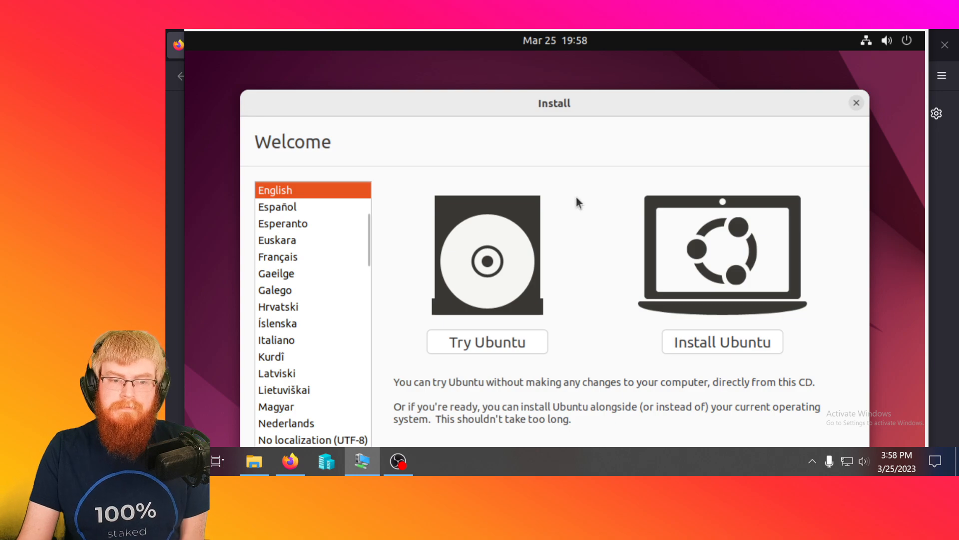
Begin installing Ubuntu in English, show the virtual machine full screen, and accept the English (US) keyboard layout
{"action": "left_click_drag", "start_coordinate": [550, 102], "coordinate": [548, 64]}
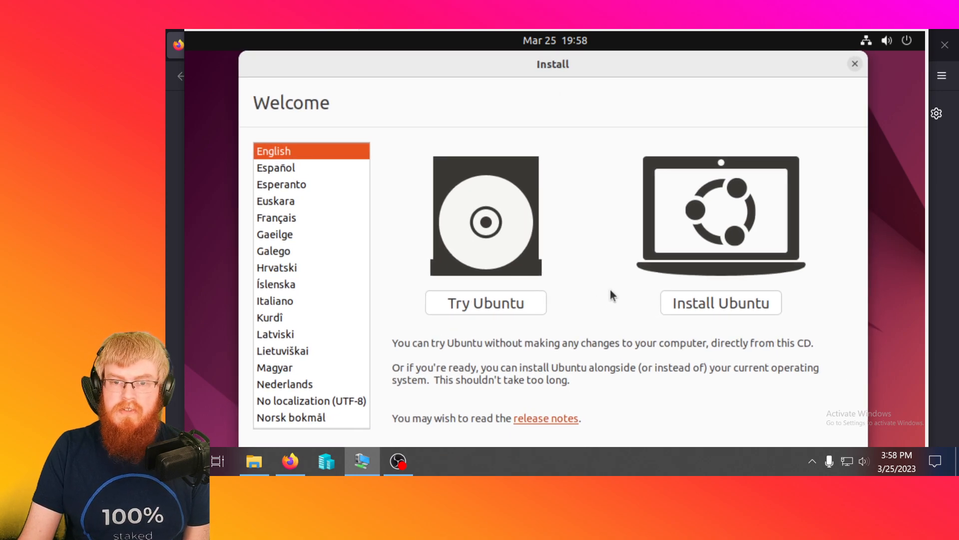
{"action": "left_click", "coordinate": [710, 302]}
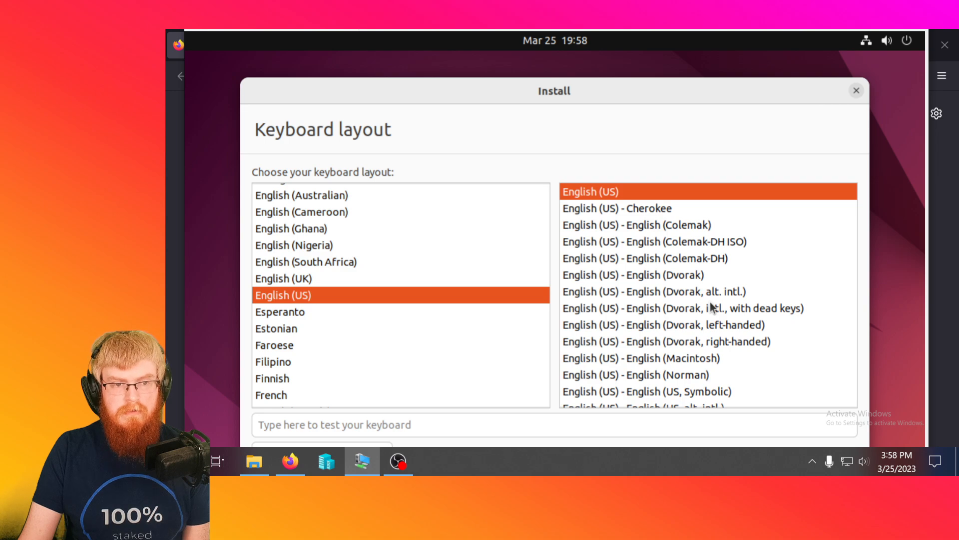
{"action": "left_click_drag", "start_coordinate": [581, 89], "coordinate": [591, 55]}
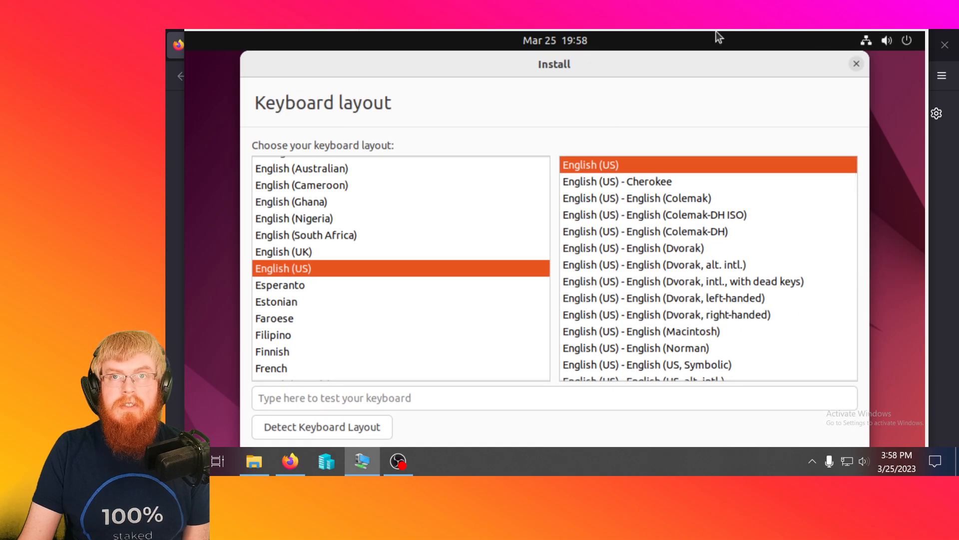
{"action": "left_click_drag", "start_coordinate": [715, 31], "coordinate": [719, 55]}
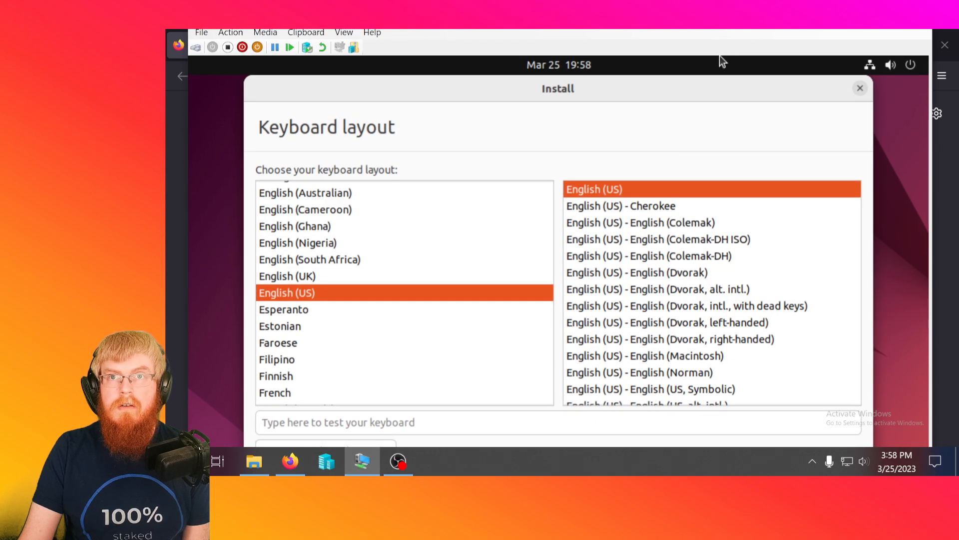
{"action": "left_click_drag", "start_coordinate": [749, 10], "coordinate": [752, 56]}
{"action": "left_click", "coordinate": [881, 60]}
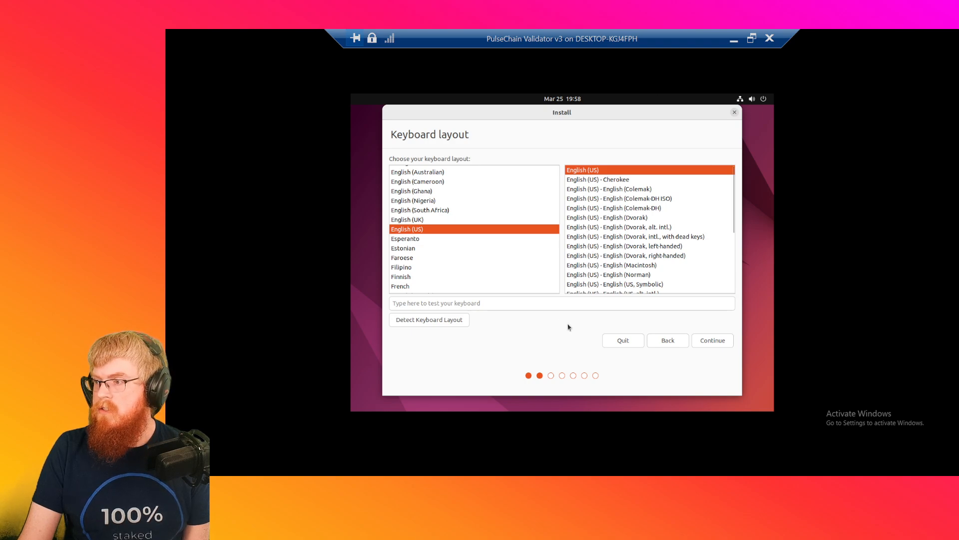
{"action": "left_click", "coordinate": [706, 342]}
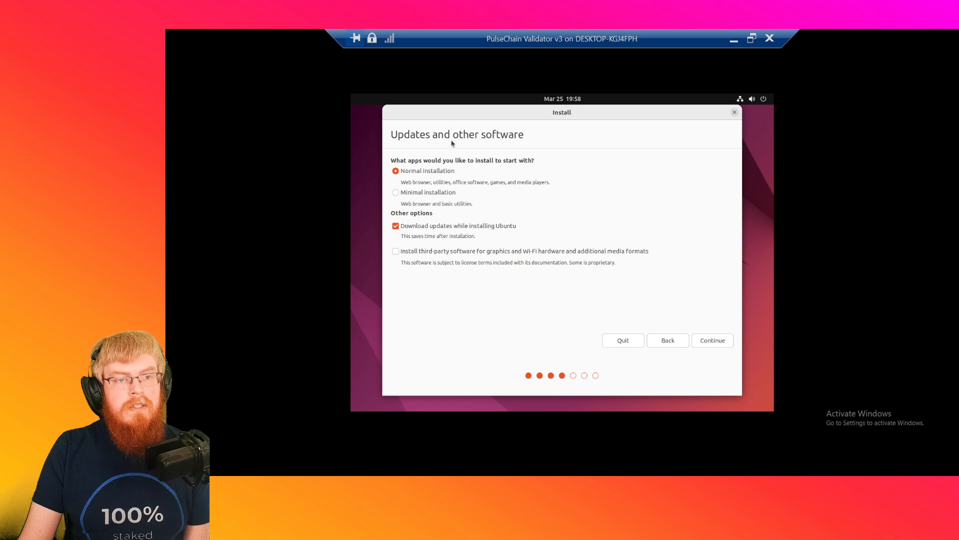
Choose the minimal installation with updates downloaded during install and third-party software left out, and proceed to the installation type
{"action": "left_click", "coordinate": [421, 194]}
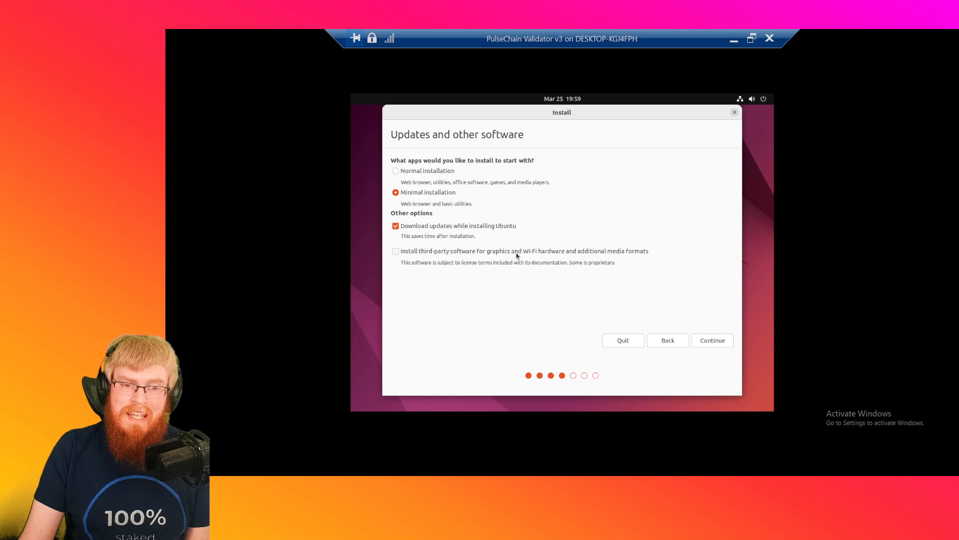
{"action": "left_click", "coordinate": [492, 254]}
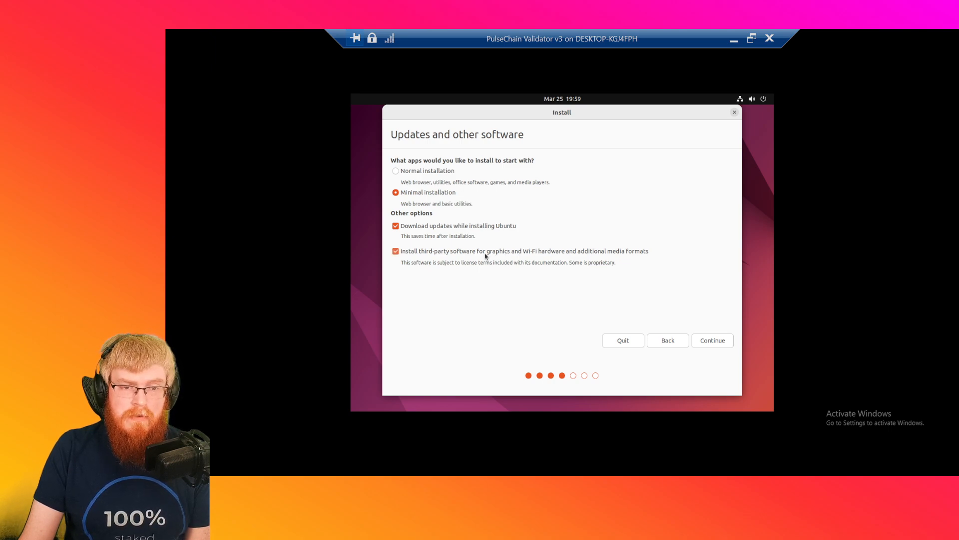
{"action": "left_click", "coordinate": [485, 255]}
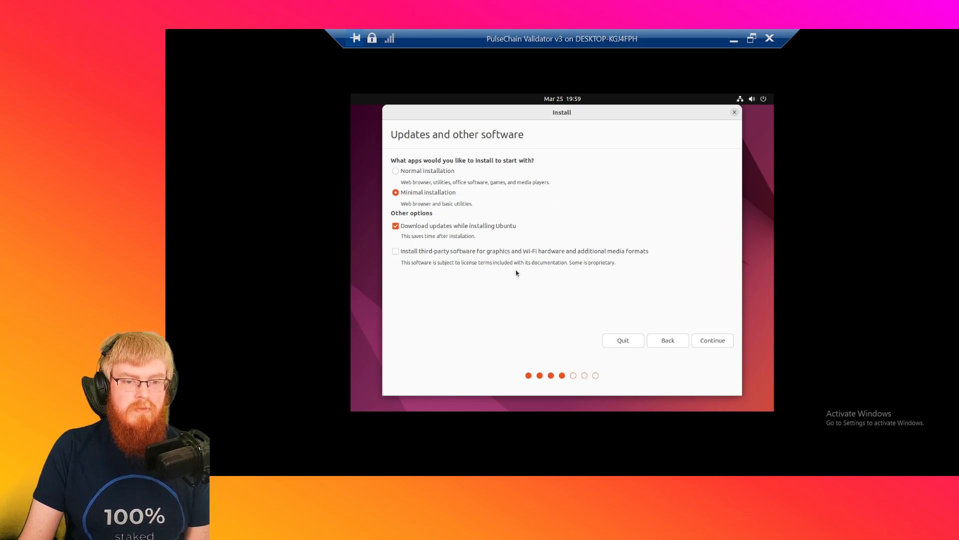
{"action": "left_click", "coordinate": [710, 342]}
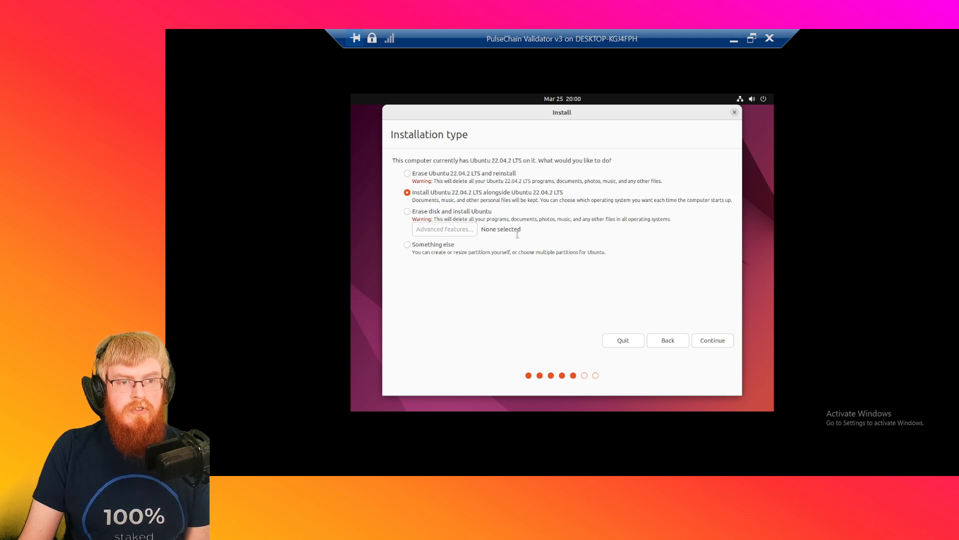
Choose to erase Ubuntu 22.04.2 LTS and reinstall, confirm writing the changes to disk, and accept New York as the location
{"action": "left_click", "coordinate": [416, 175]}
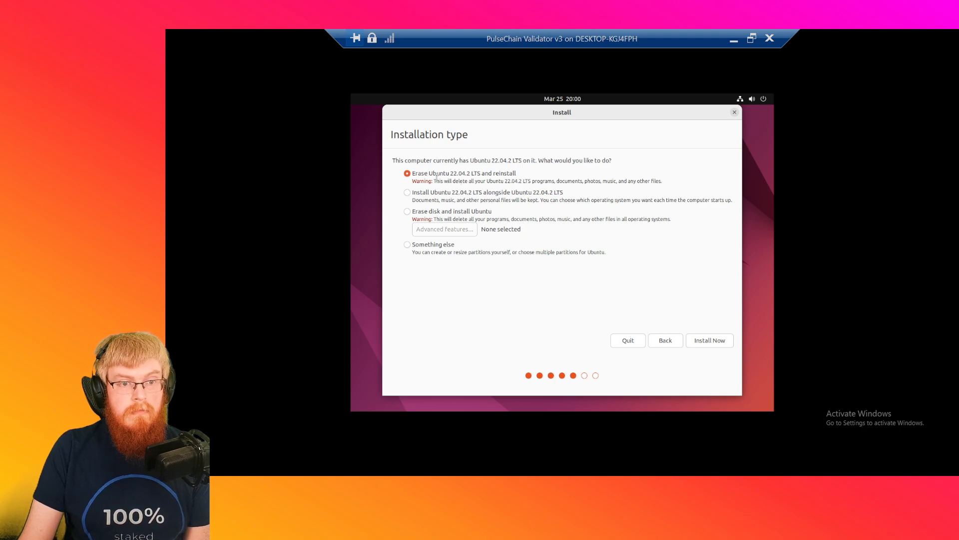
{"action": "left_click", "coordinate": [708, 341]}
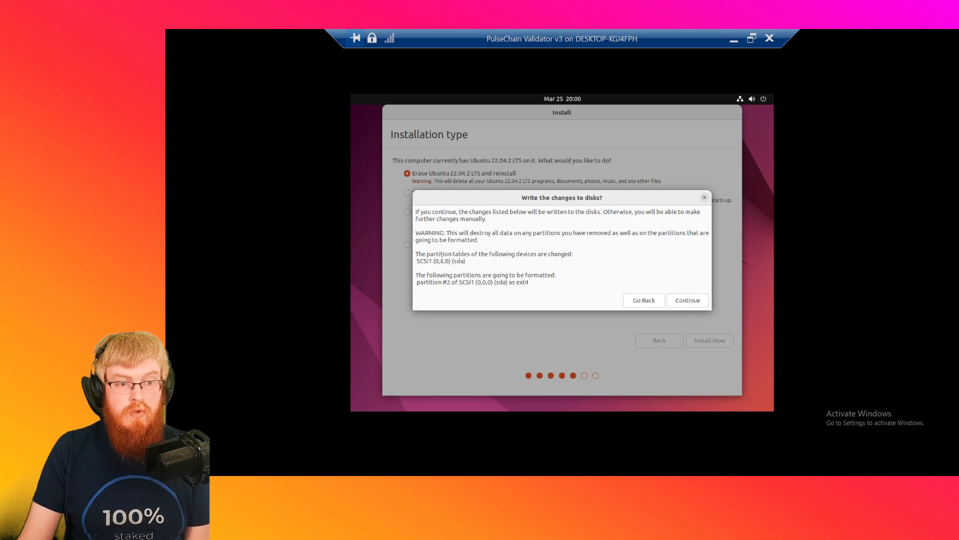
{"action": "left_click", "coordinate": [691, 302]}
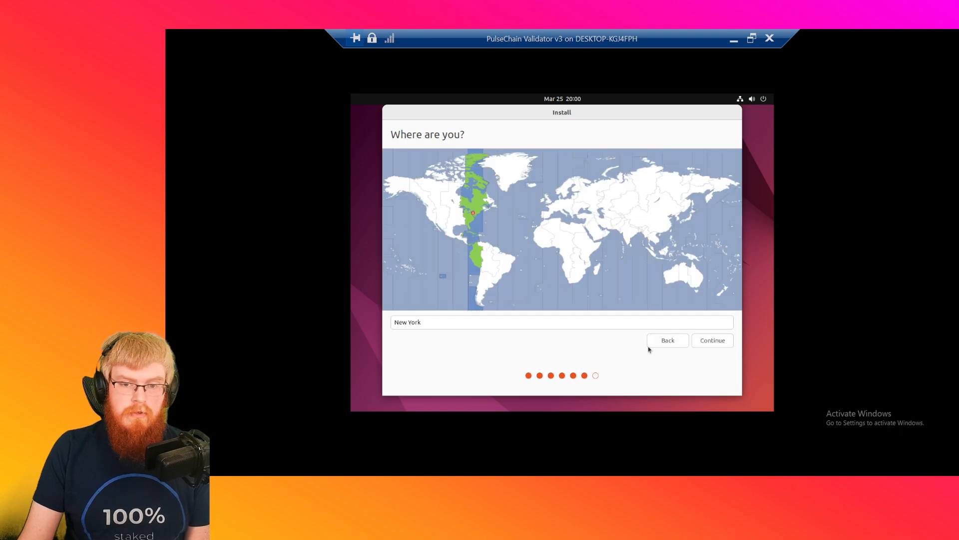
{"action": "left_click", "coordinate": [717, 341]}
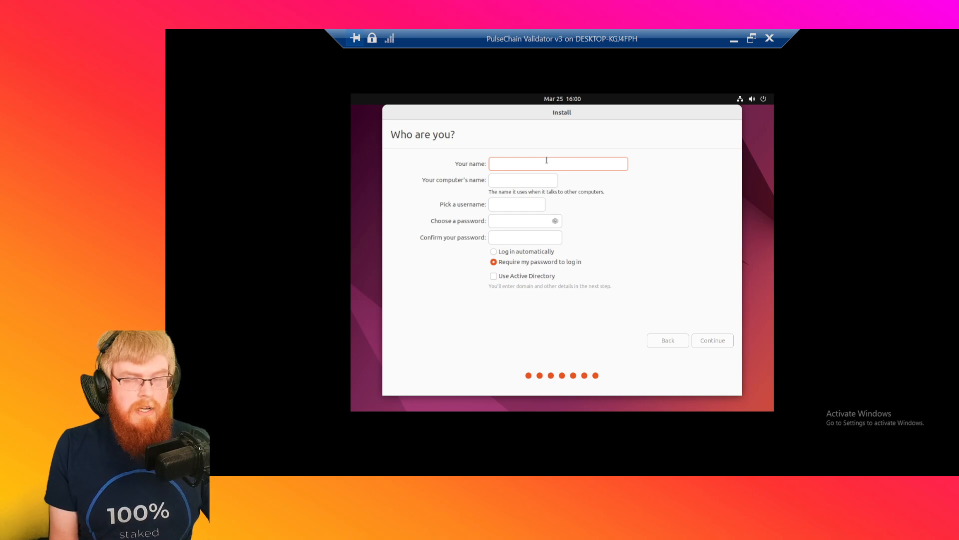
Enter admxn as the account's name and set the computer's name to PulseChain-Validator
{"action": "type", "text": "admxn"}
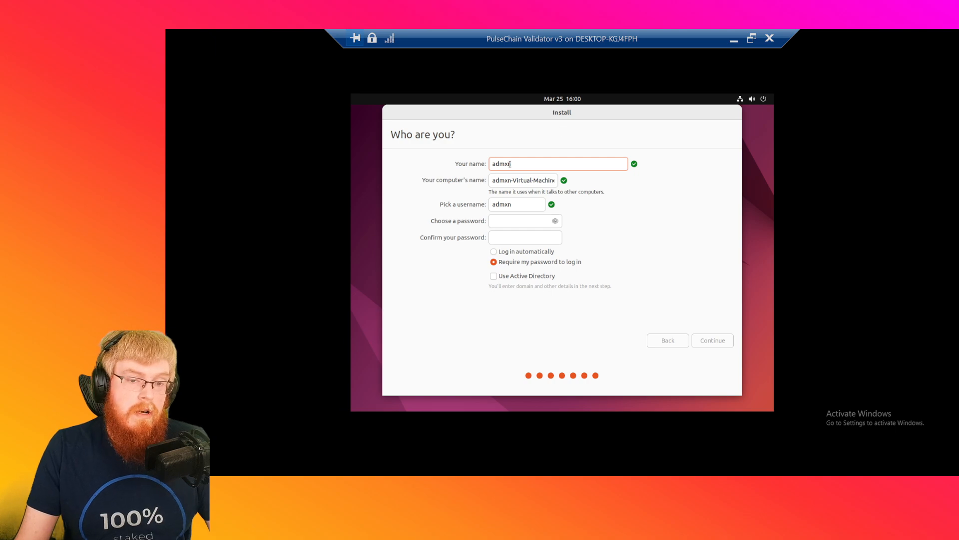
{"action": "double_click", "coordinate": [510, 183]}
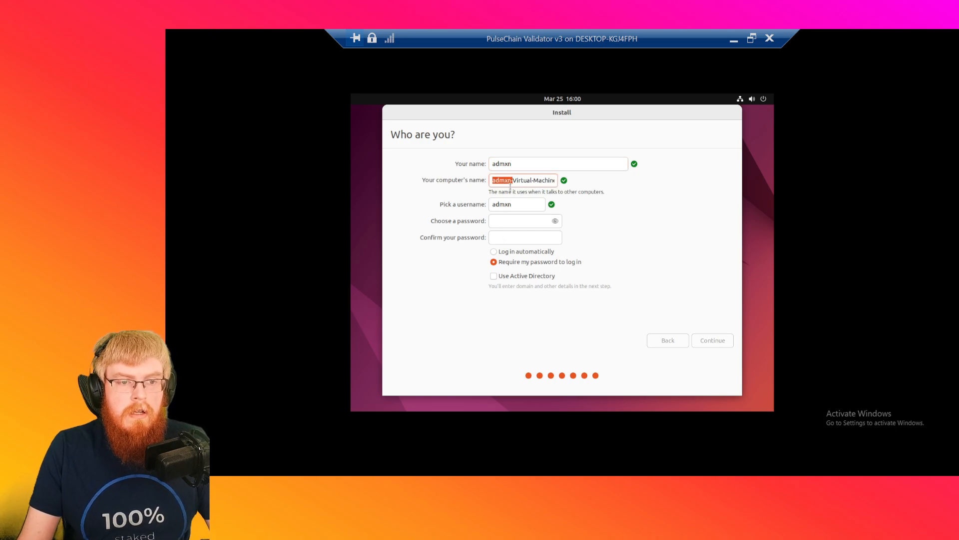
{"action": "triple_click", "coordinate": [510, 183]}
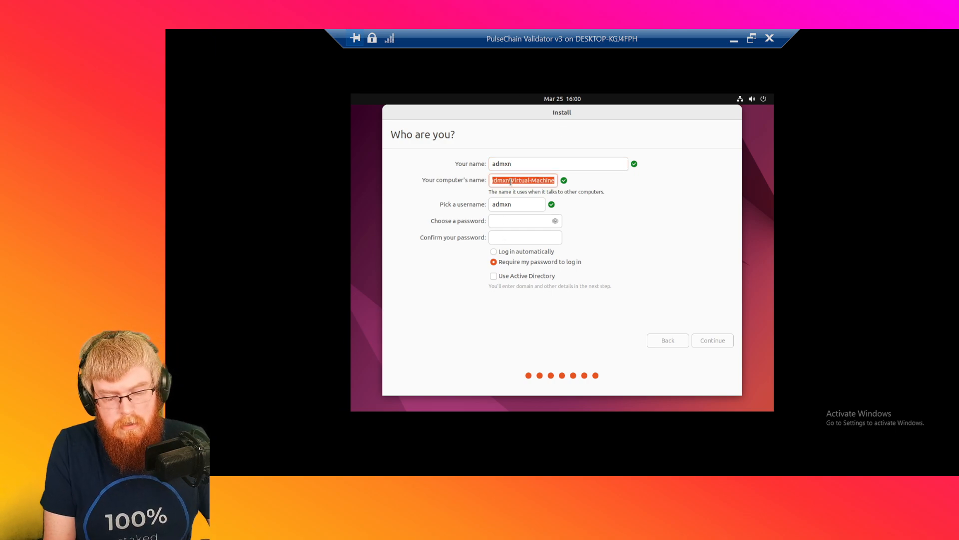
{"action": "type", "text": "PulseChain-V"}
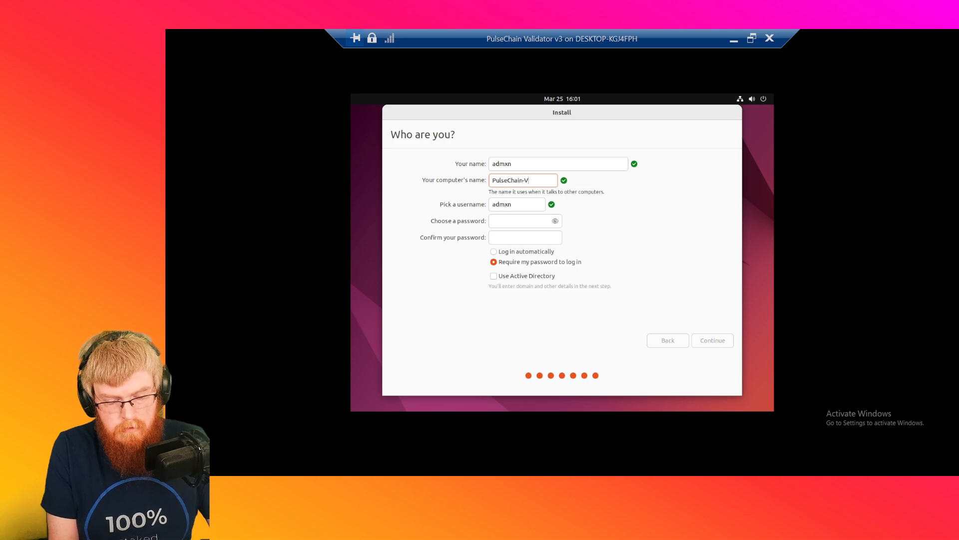
{"action": "type", "text": "alidator"}
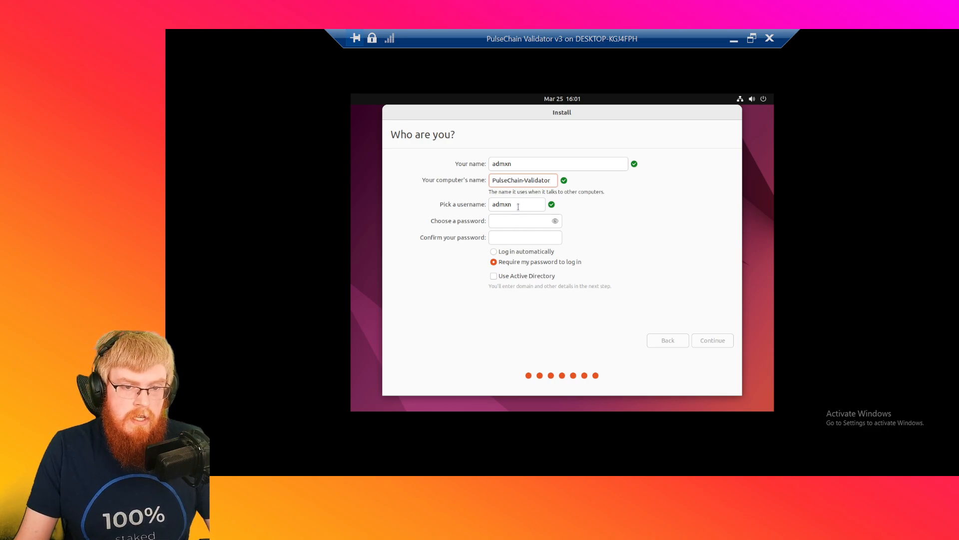
{"action": "key", "text": "Tab"}
{"action": "key", "text": "Tab"}
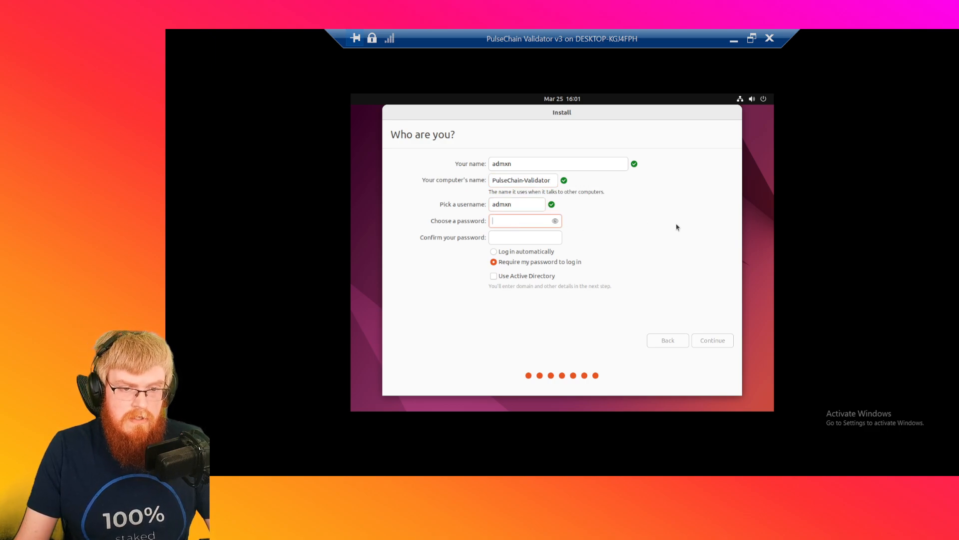
Enter and confirm the account password, keep it required at login, and continue with the installation
{"action": "type", "text": "●●●●●●●●●●●●"}
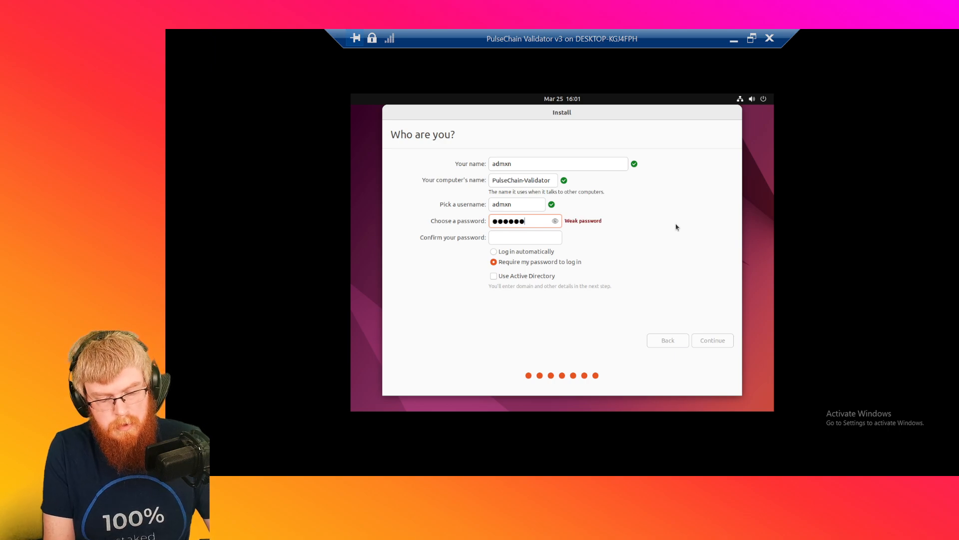
{"action": "type", "text": "●"}
{"action": "key", "text": "Tab"}
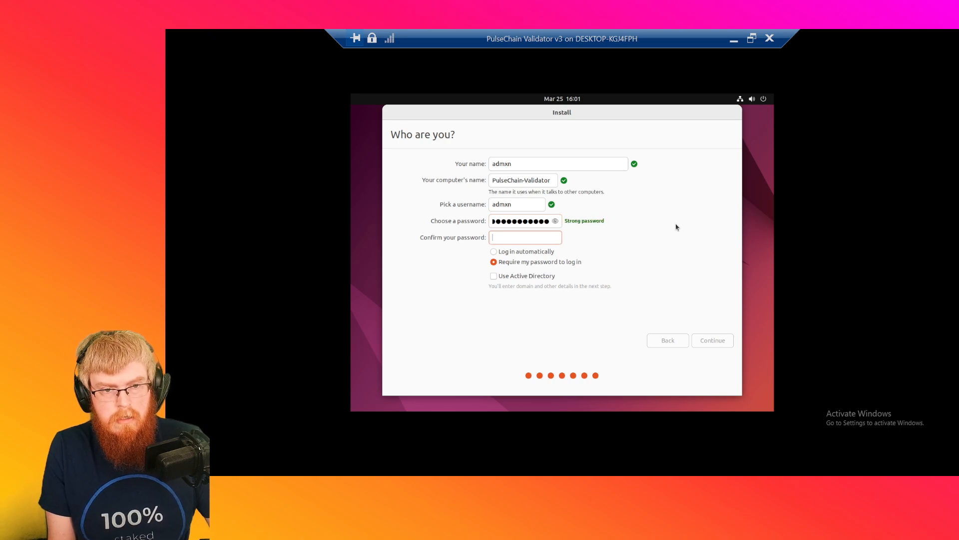
{"action": "type", "text": "●●●●●●●●"}
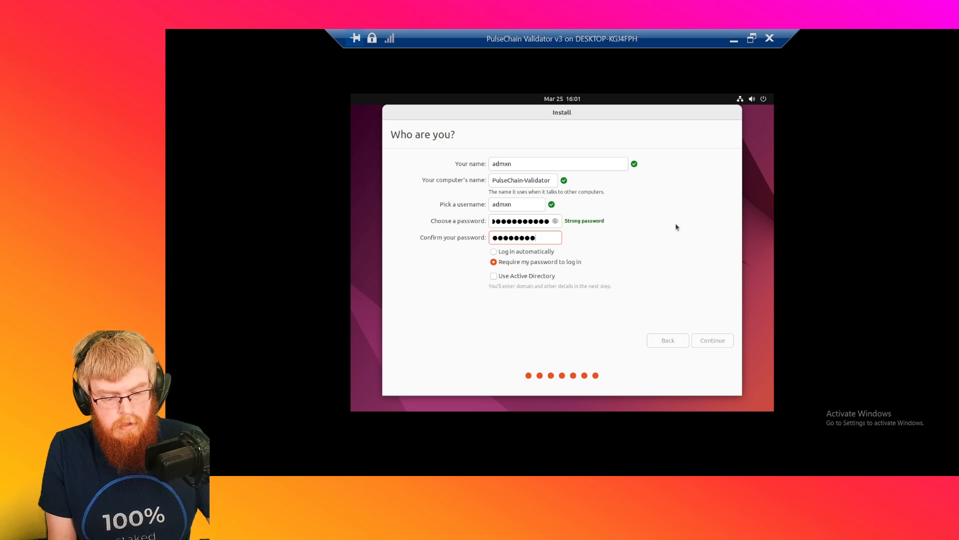
{"action": "type", "text": "●●●●●"}
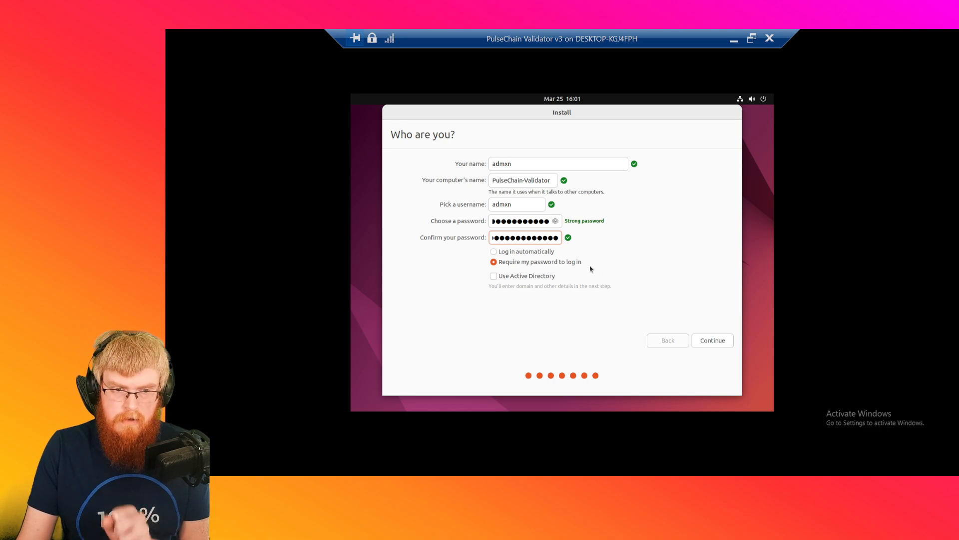
{"action": "left_click", "coordinate": [712, 343]}
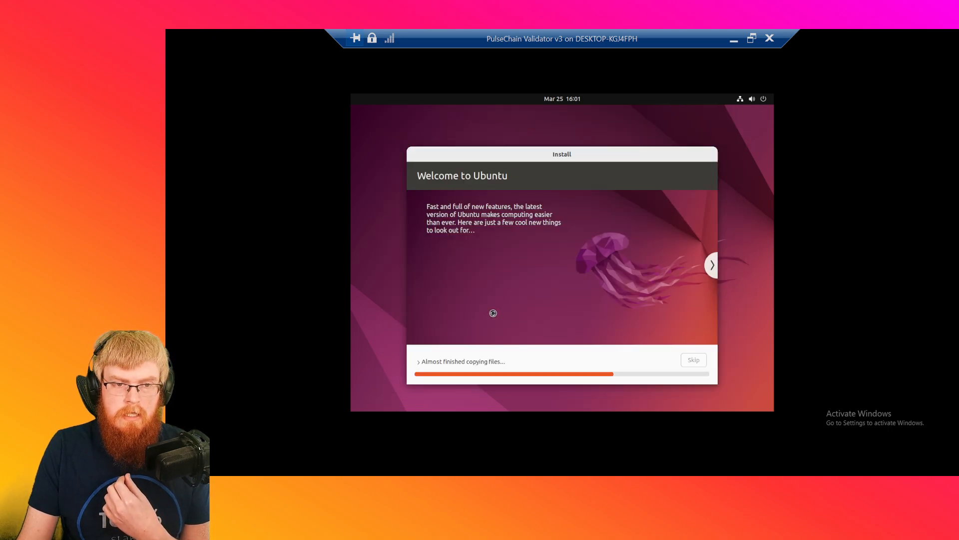
Restart the virtual machine once Ubuntu is installed and check whether its DVD drive still holds an installation disk to eject
{"action": "left_click", "coordinate": [444, 362]}
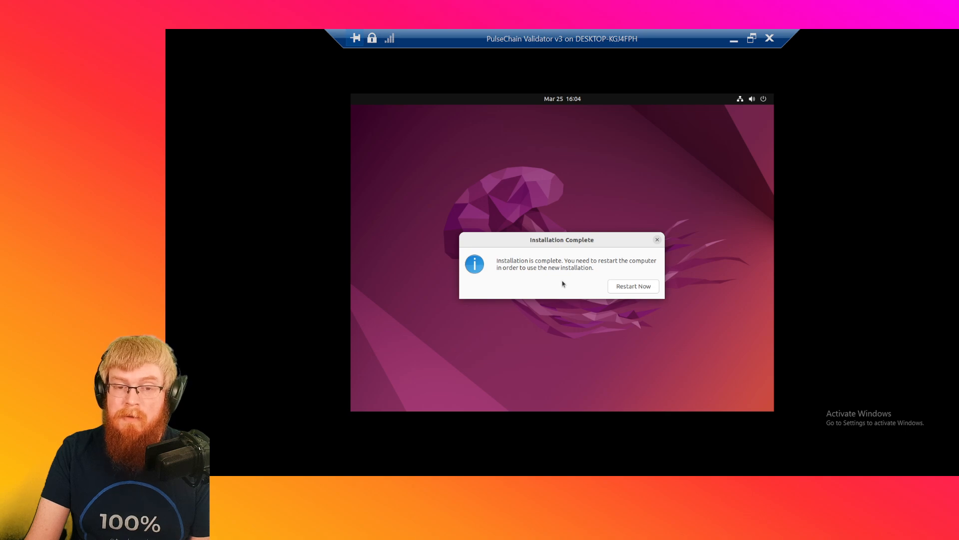
{"action": "left_click", "coordinate": [632, 288]}
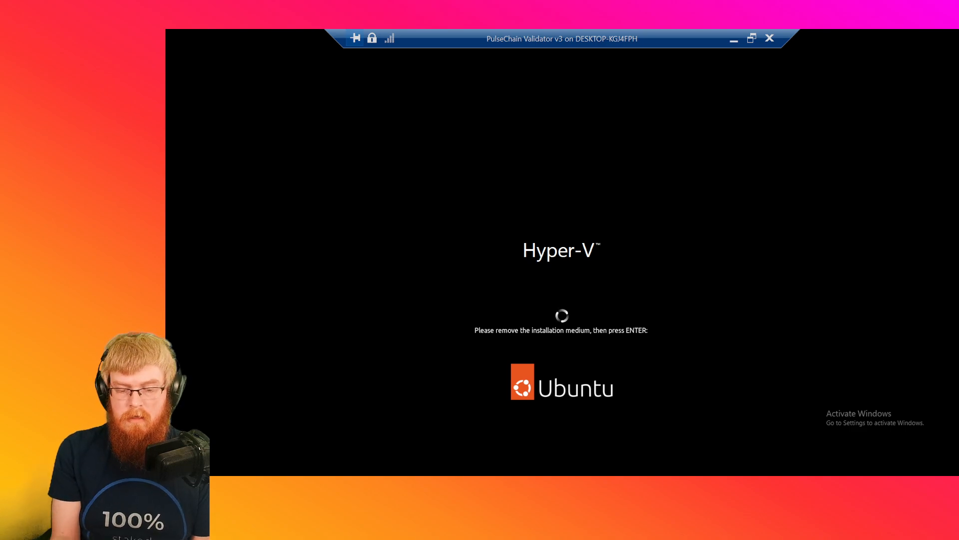
{"action": "left_click", "coordinate": [746, 42]}
{"action": "left_click", "coordinate": [280, 77]}
{"action": "mouse_move", "coordinate": [287, 92]}
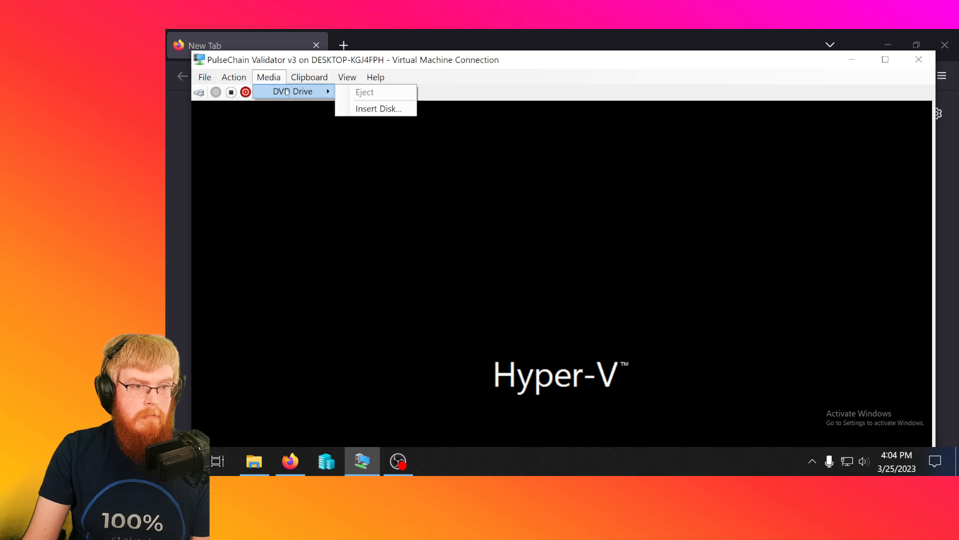
{"action": "double_click", "coordinate": [610, 60]}
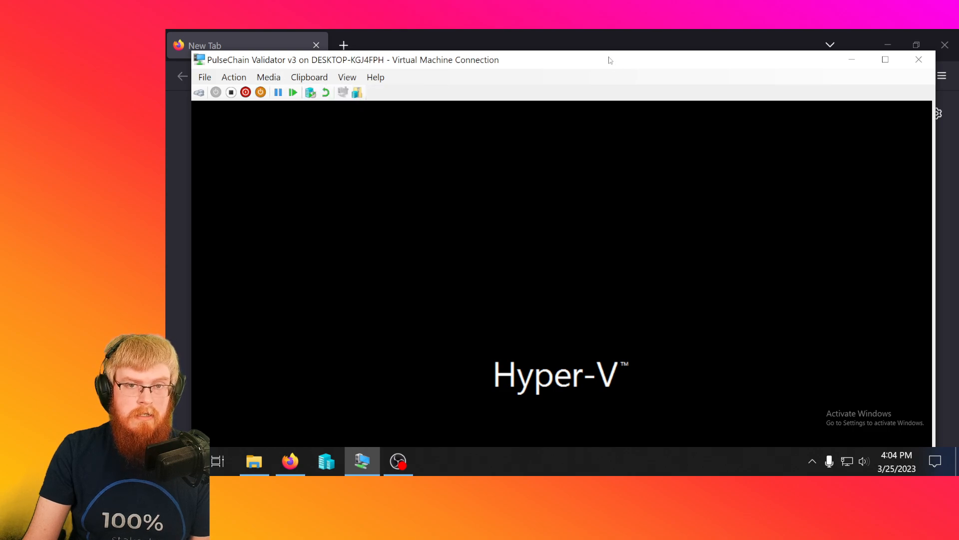
Continue the restart, bring the virtual machine back to a windowed view, and try to reset it
{"action": "key", "text": "Return"}
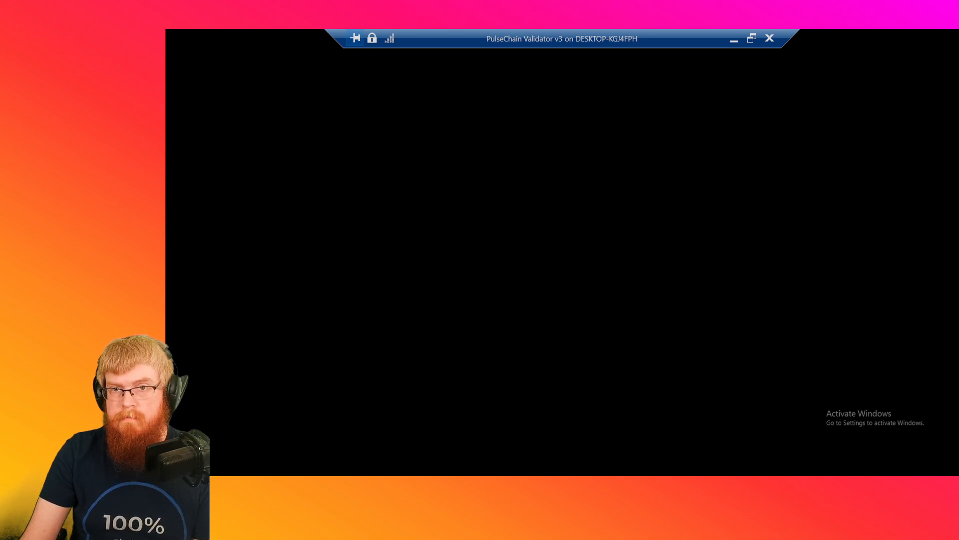
{"action": "left_click", "coordinate": [751, 39]}
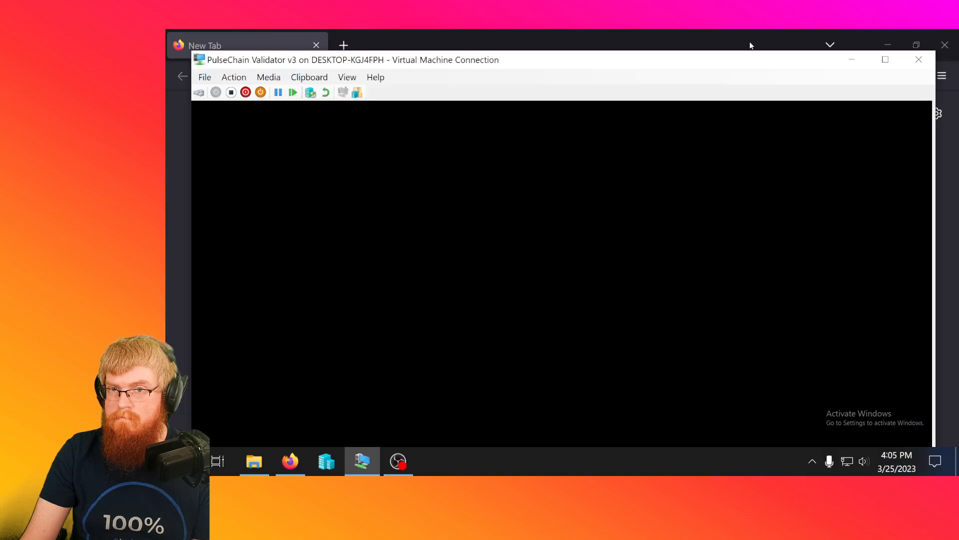
{"action": "left_click", "coordinate": [229, 80]}
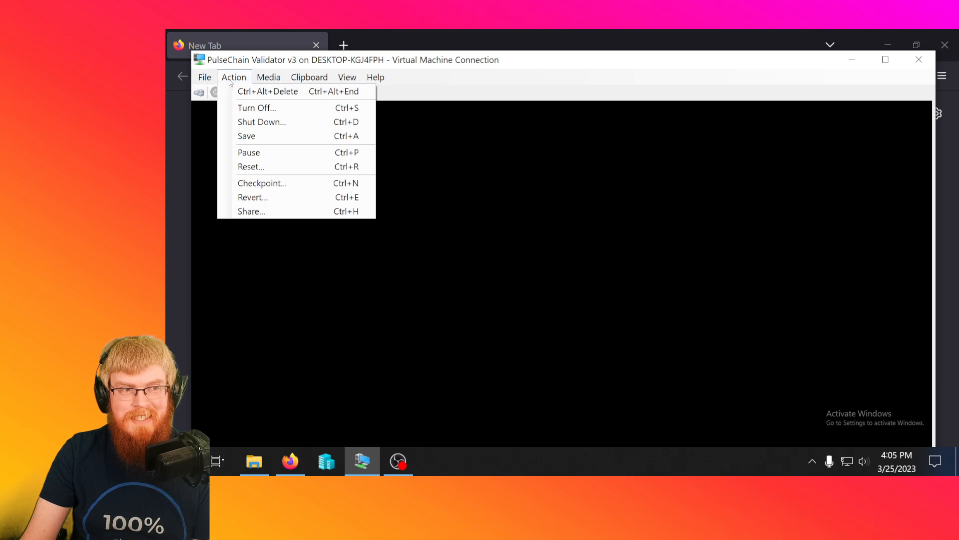
{"action": "left_click", "coordinate": [253, 168]}
{"action": "left_click", "coordinate": [593, 393]}
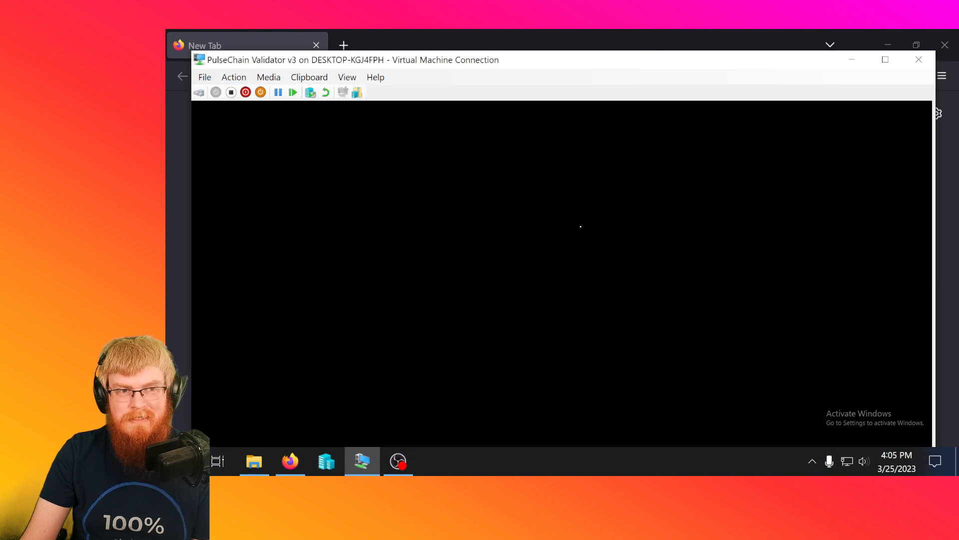
{"action": "double_click", "coordinate": [509, 60]}
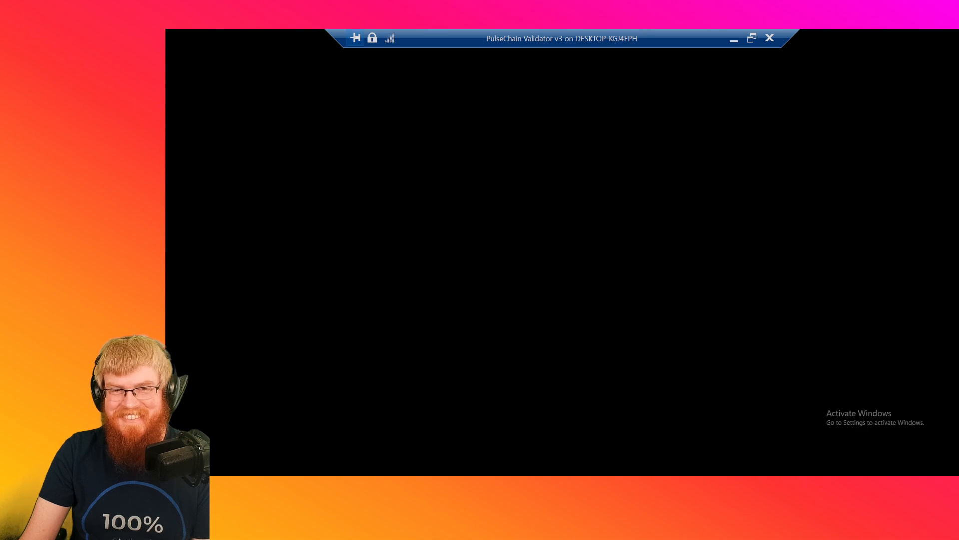
{"action": "left_click", "coordinate": [752, 38]}
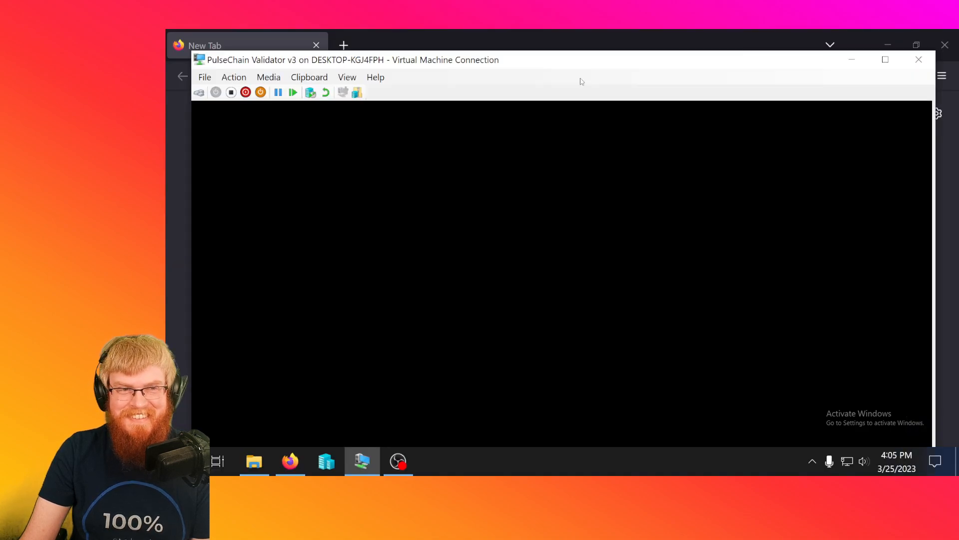
{"action": "left_click_drag", "start_coordinate": [527, 59], "coordinate": [529, 46]}
{"action": "double_click", "coordinate": [528, 47]}
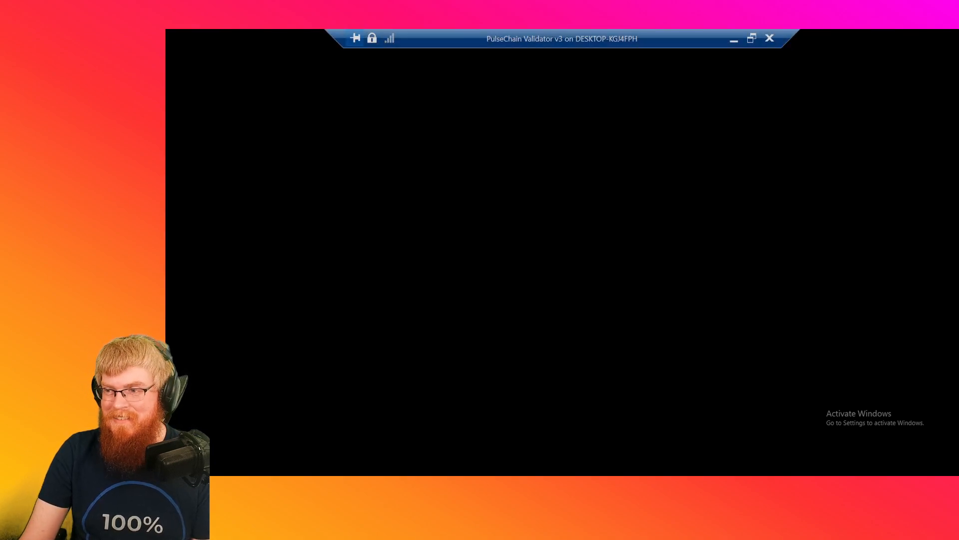
{"action": "left_click", "coordinate": [755, 39]}
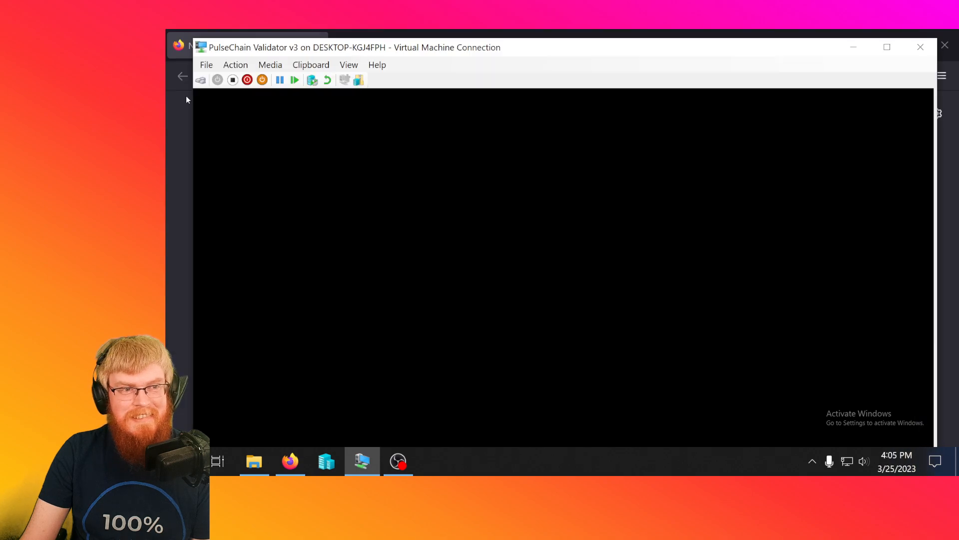
Turn off the PulseChain Validator v3 virtual machine, start it again, and show it full screen
{"action": "left_click", "coordinate": [232, 80]}
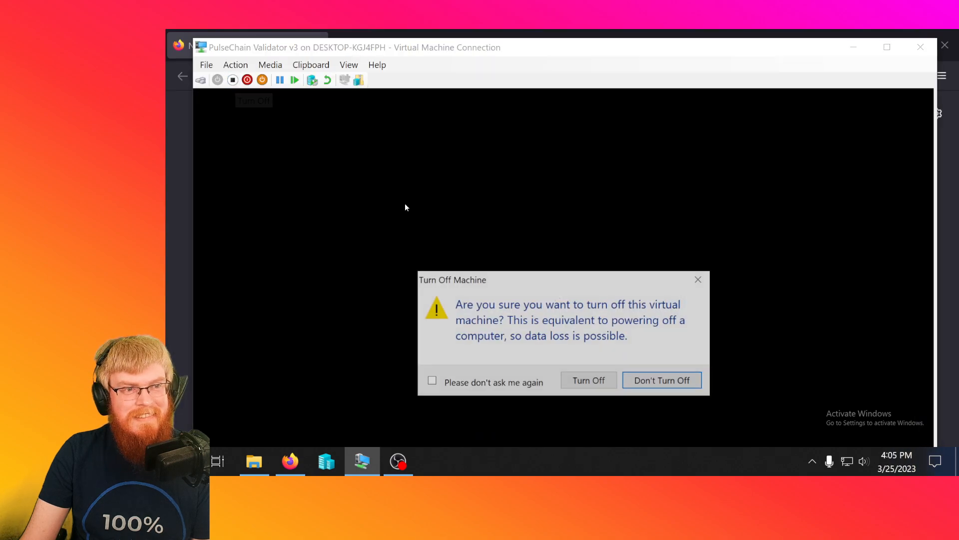
{"action": "left_click", "coordinate": [589, 380]}
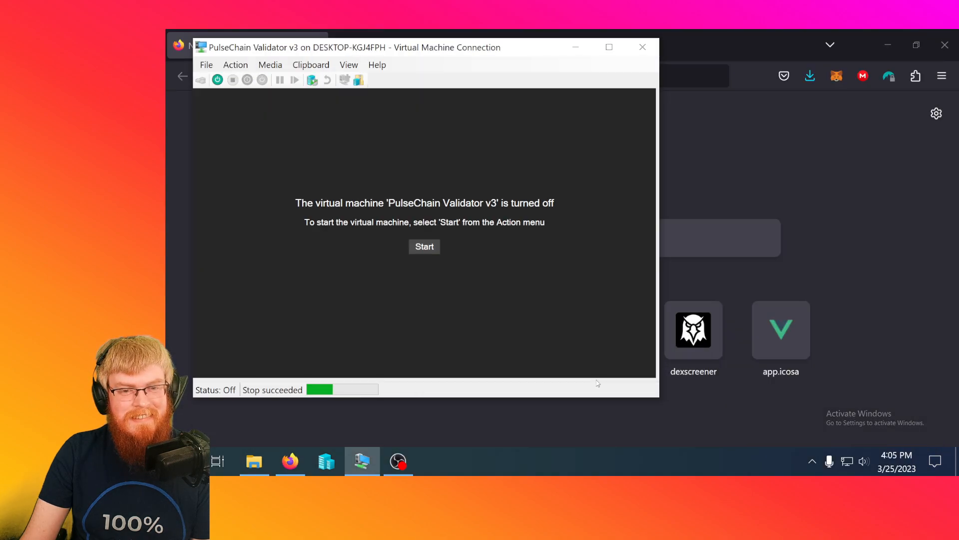
{"action": "left_click", "coordinate": [430, 252]}
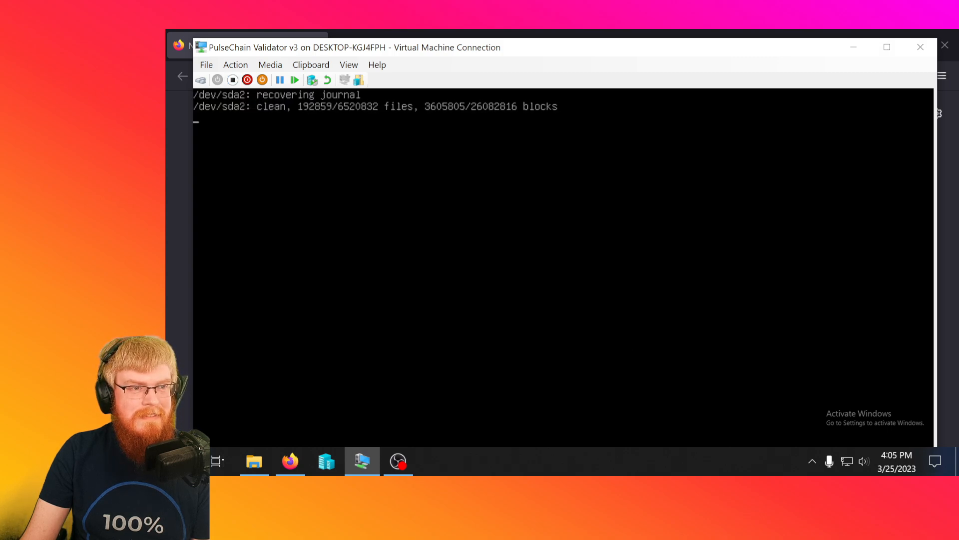
{"action": "double_click", "coordinate": [408, 51]}
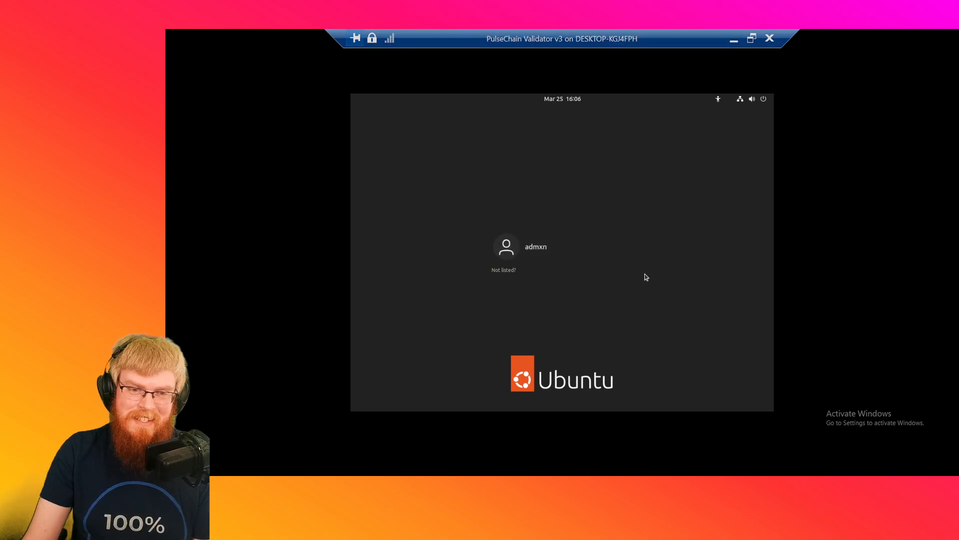
Sign in to Ubuntu as admxn by entering the account password
{"action": "left_click", "coordinate": [561, 250]}
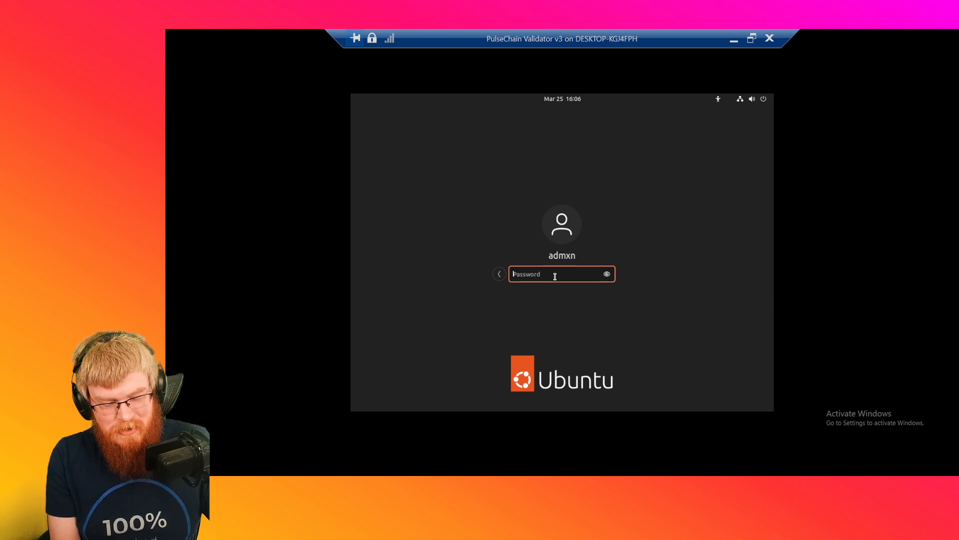
{"action": "type", "text": "********"}
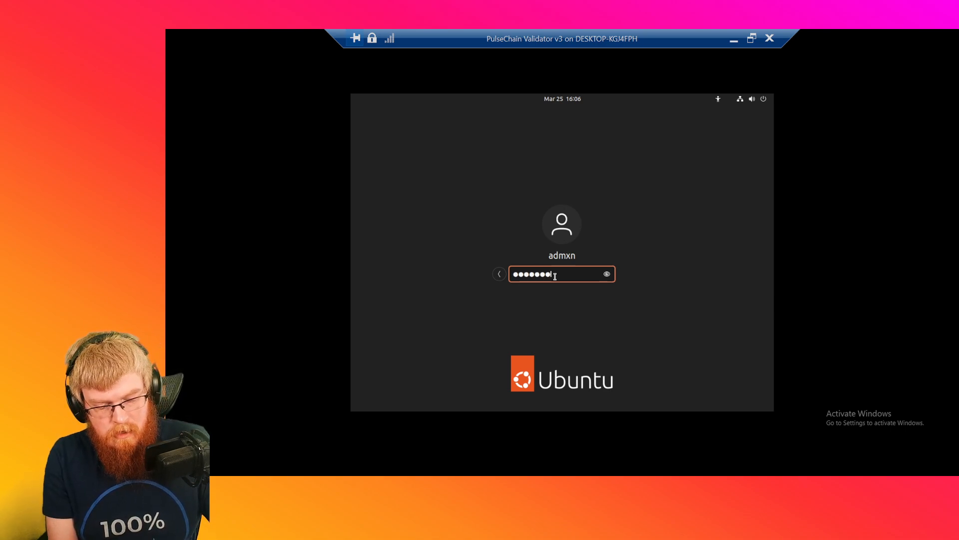
{"action": "type", "text": "******"}
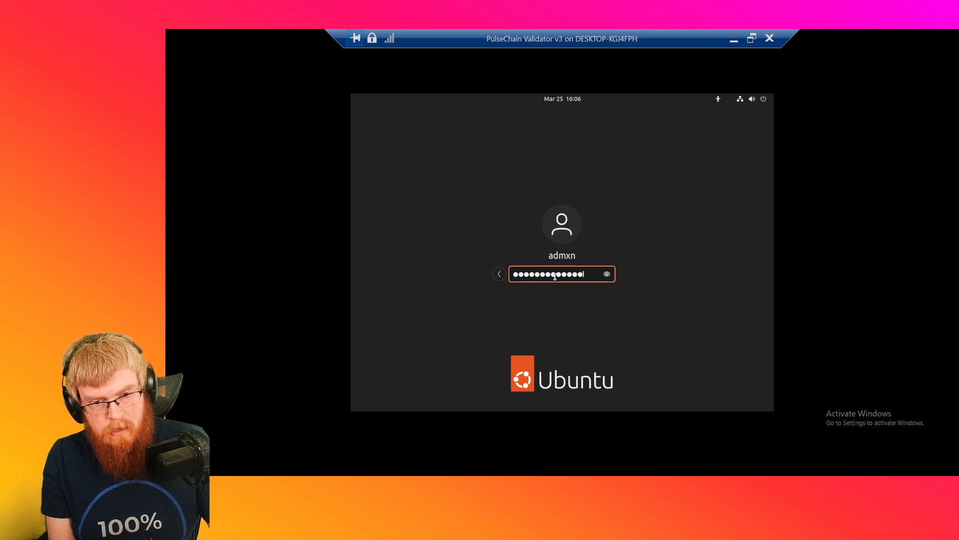
{"action": "key", "text": "Return"}
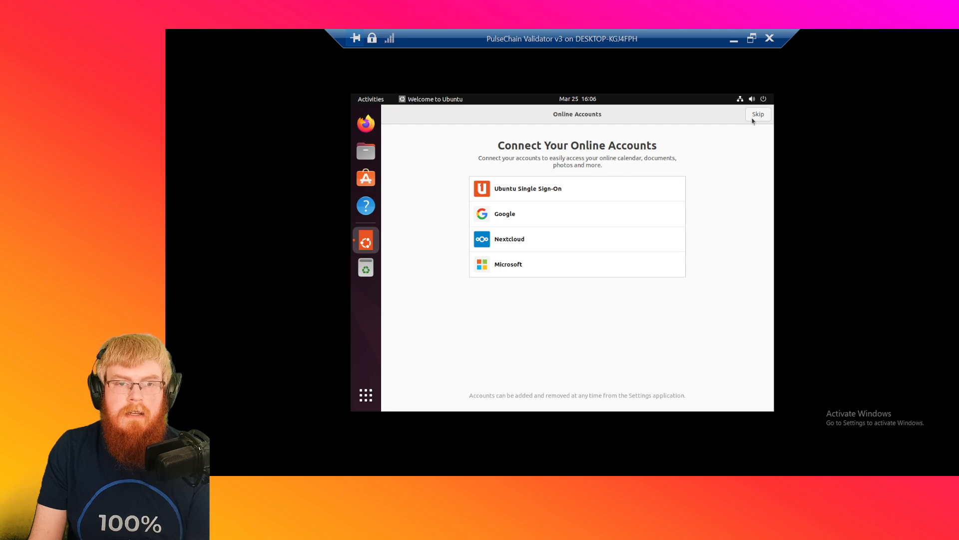
Complete the welcome setup, skipping online accounts and Ubuntu Pro, declining to send system info, and leaving Location Services off
{"action": "left_click", "coordinate": [753, 120]}
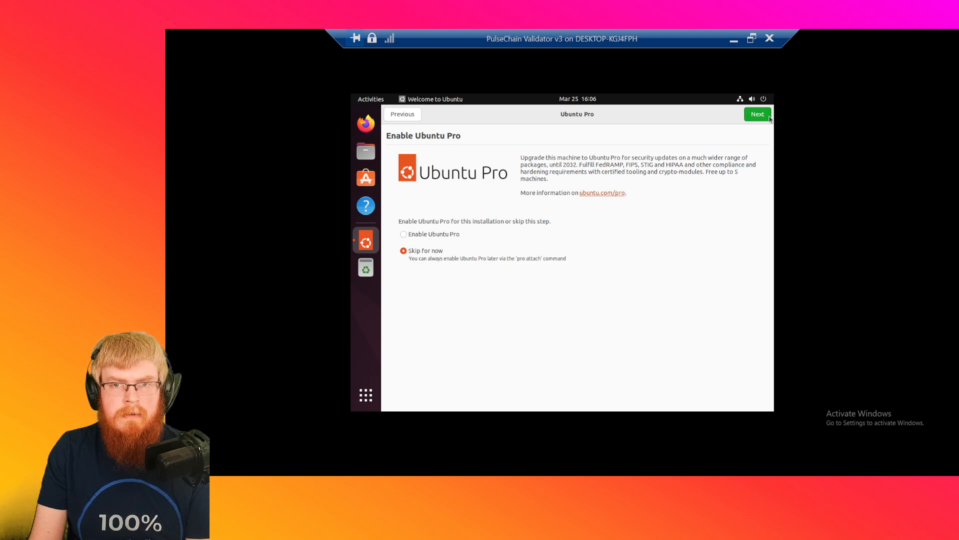
{"action": "left_click", "coordinate": [755, 115]}
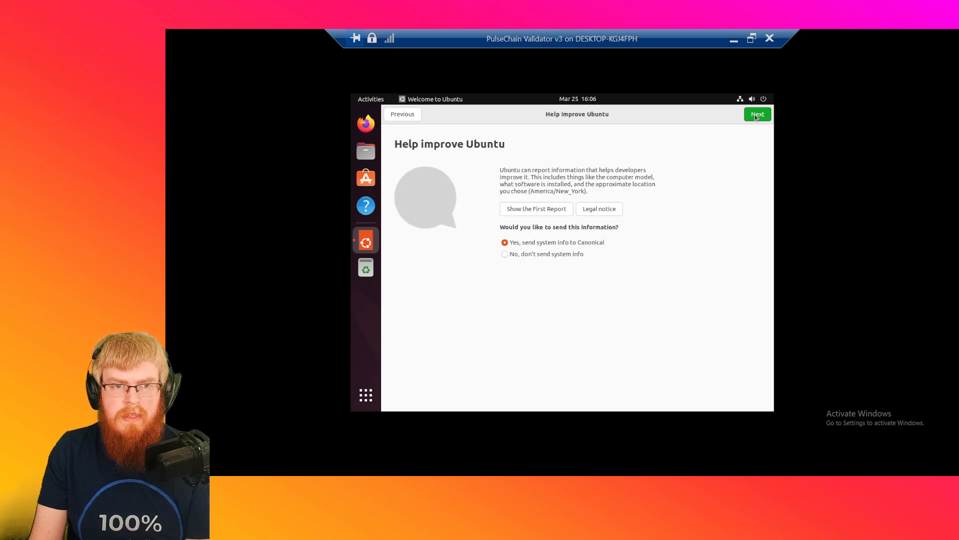
{"action": "left_click", "coordinate": [536, 255]}
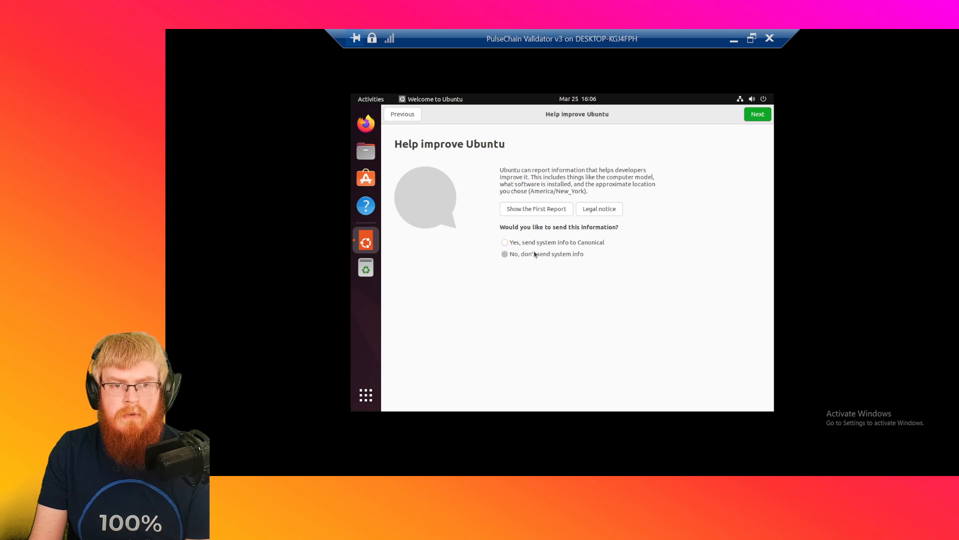
{"action": "left_click", "coordinate": [760, 116]}
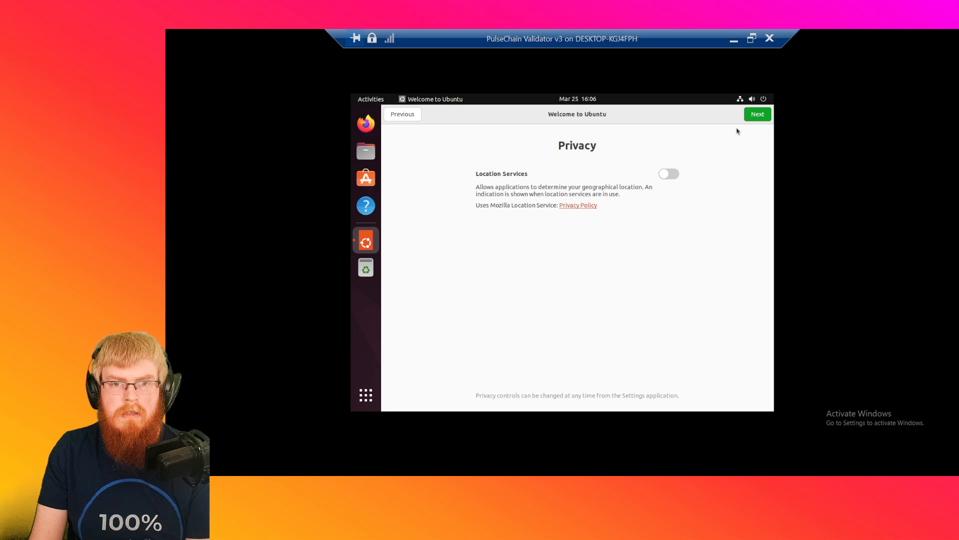
{"action": "left_click", "coordinate": [760, 122]}
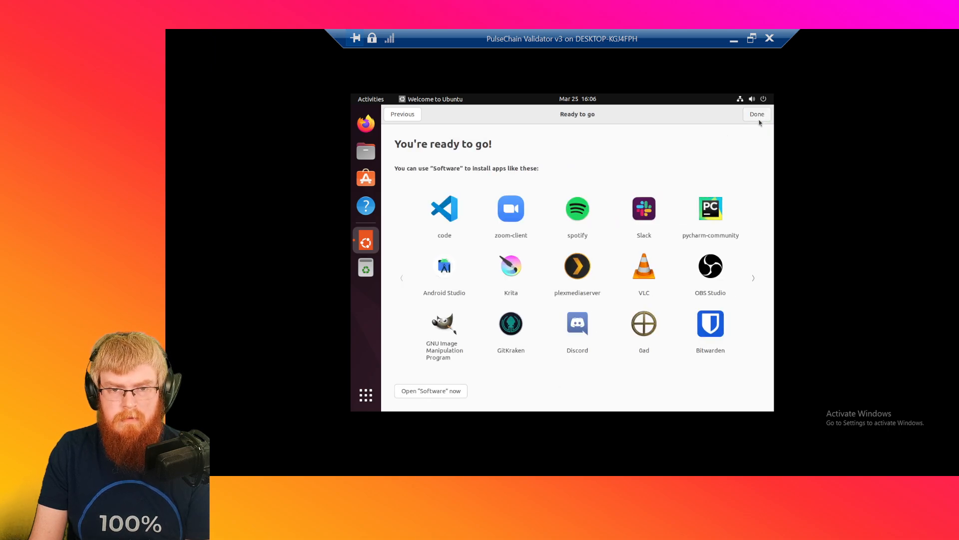
{"action": "left_click", "coordinate": [760, 121]}
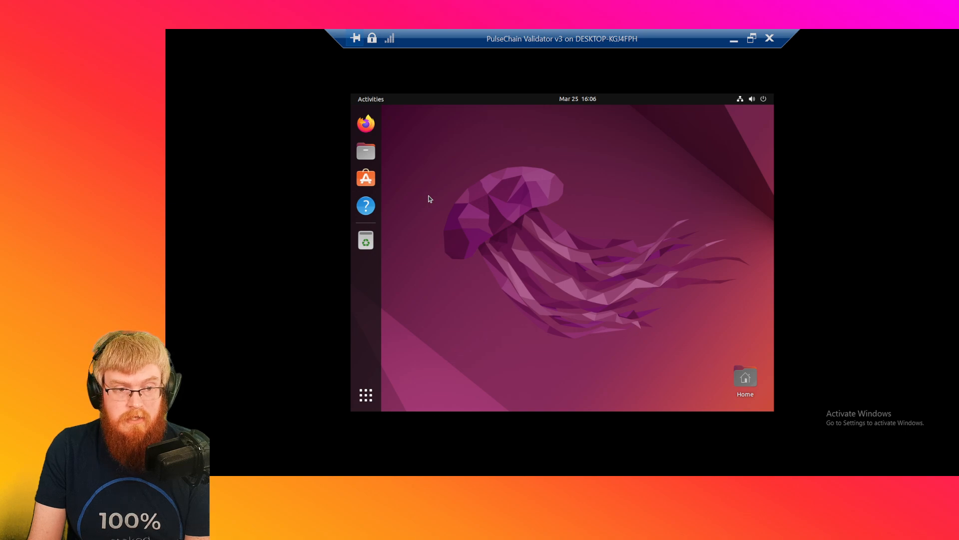
Install the available Ubuntu updates with Software Updater, showing the installation details in a maximized window
{"action": "left_click", "coordinate": [367, 396]}
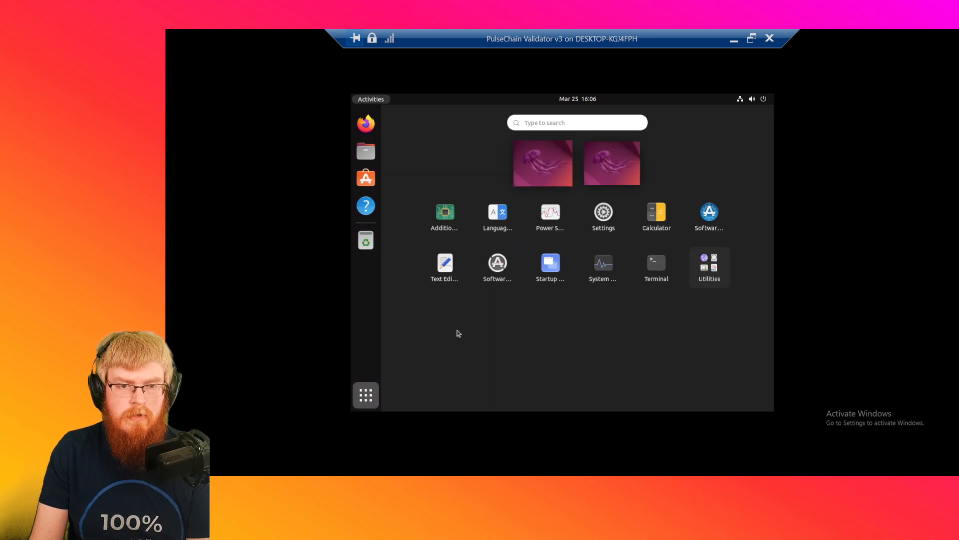
{"action": "left_click", "coordinate": [499, 264]}
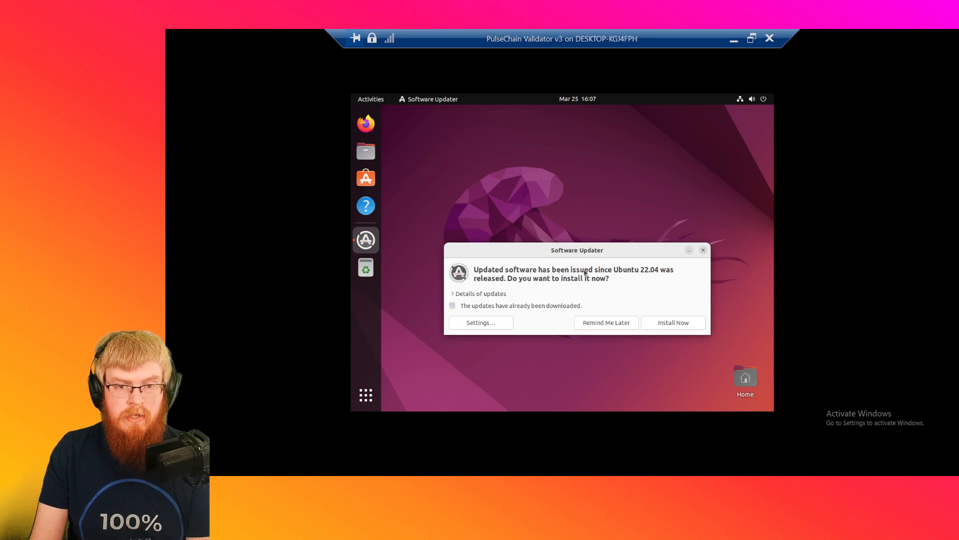
{"action": "left_click", "coordinate": [667, 329]}
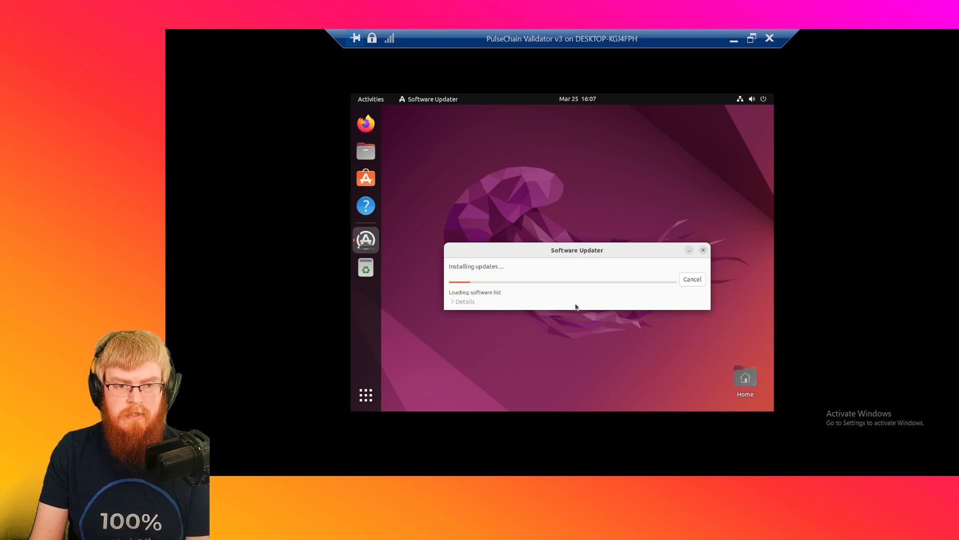
{"action": "left_click", "coordinate": [458, 304]}
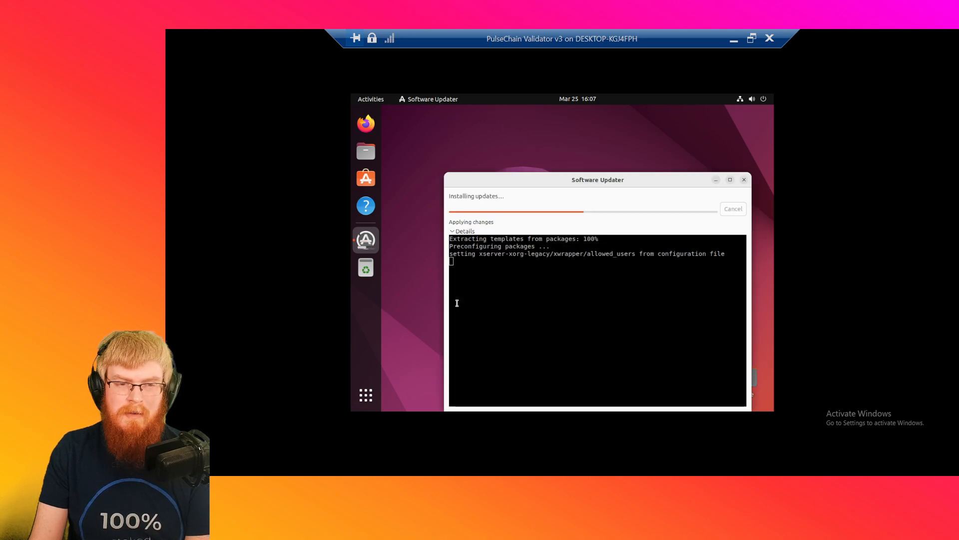
{"action": "left_click", "coordinate": [730, 181]}
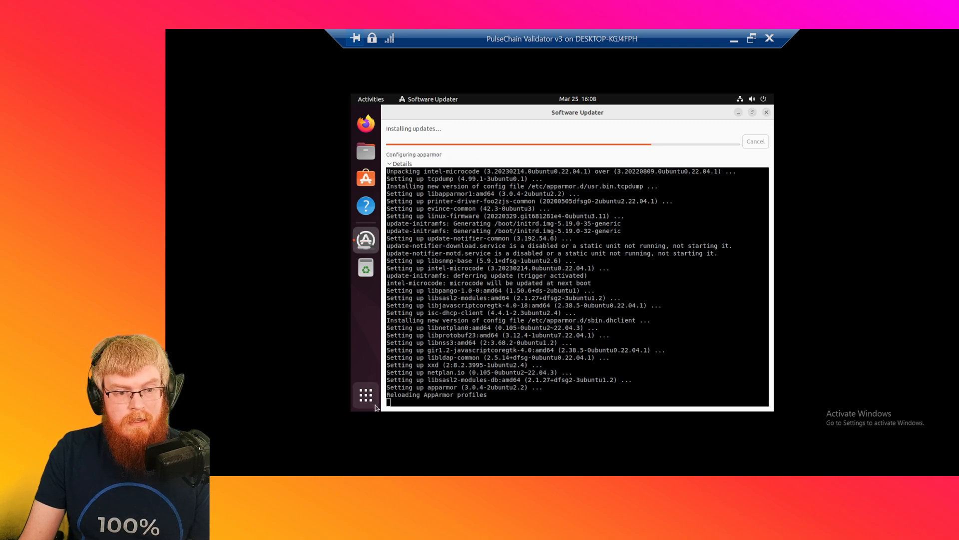
Open a terminal and maximize it while the updates install, leaving its command line empty
{"action": "left_click", "coordinate": [370, 394]}
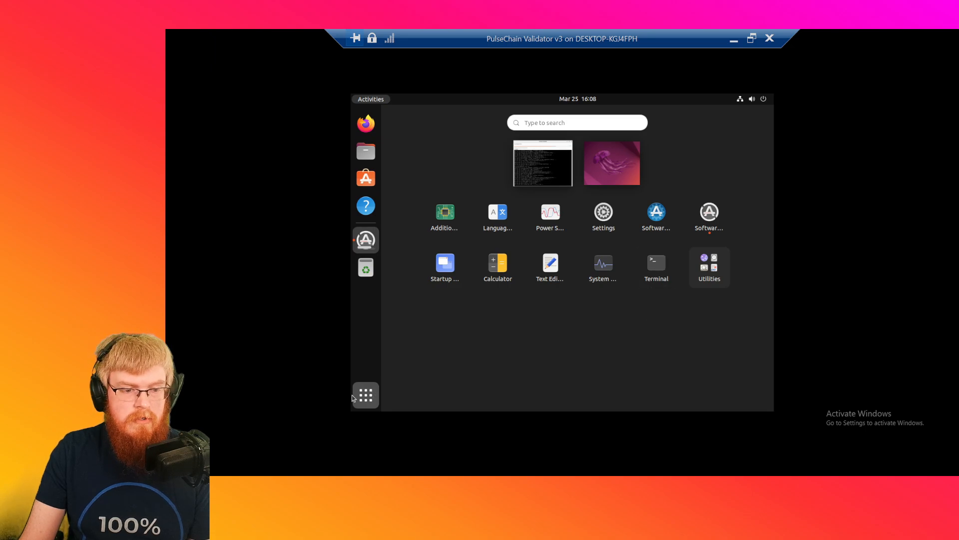
{"action": "left_click", "coordinate": [656, 264]}
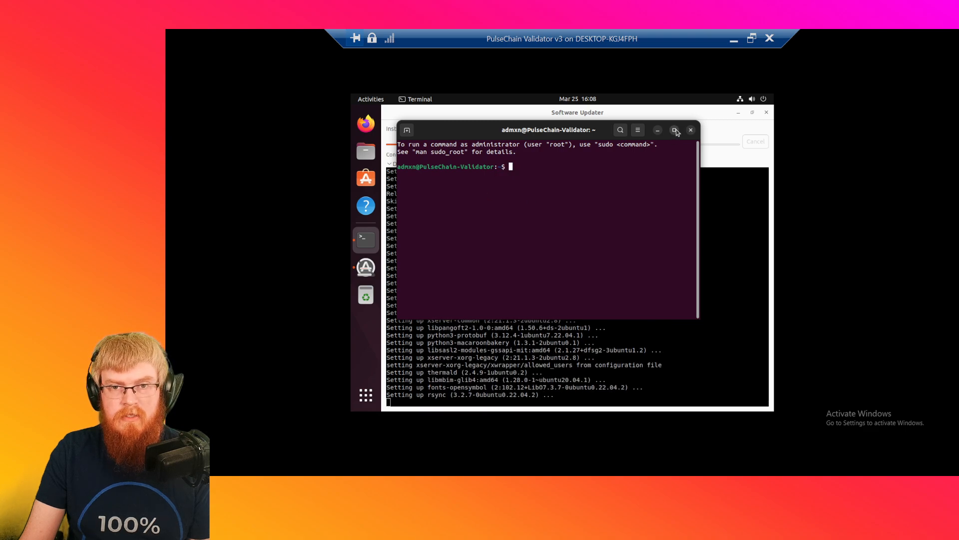
{"action": "left_click", "coordinate": [675, 130]}
{"action": "type", "text": "j"}
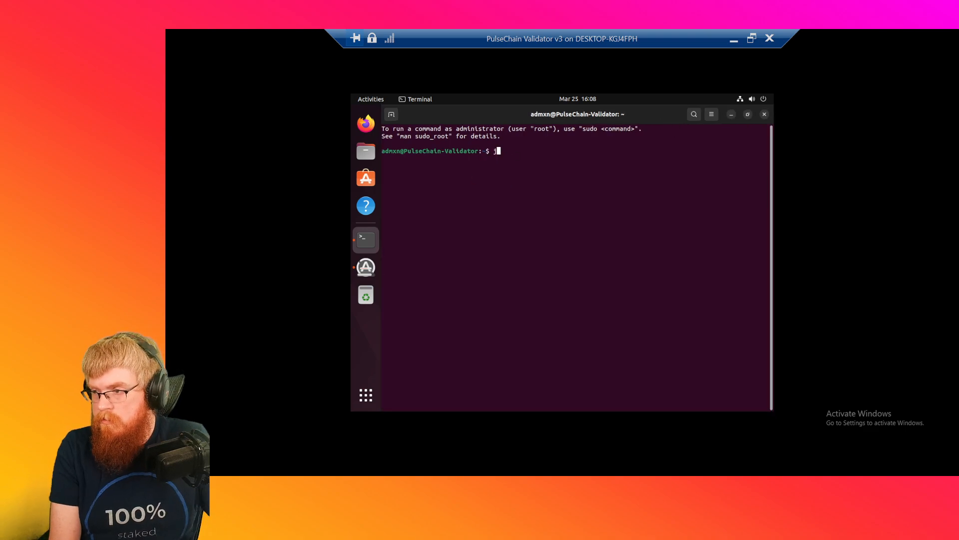
{"action": "key", "text": "BackSpace"}
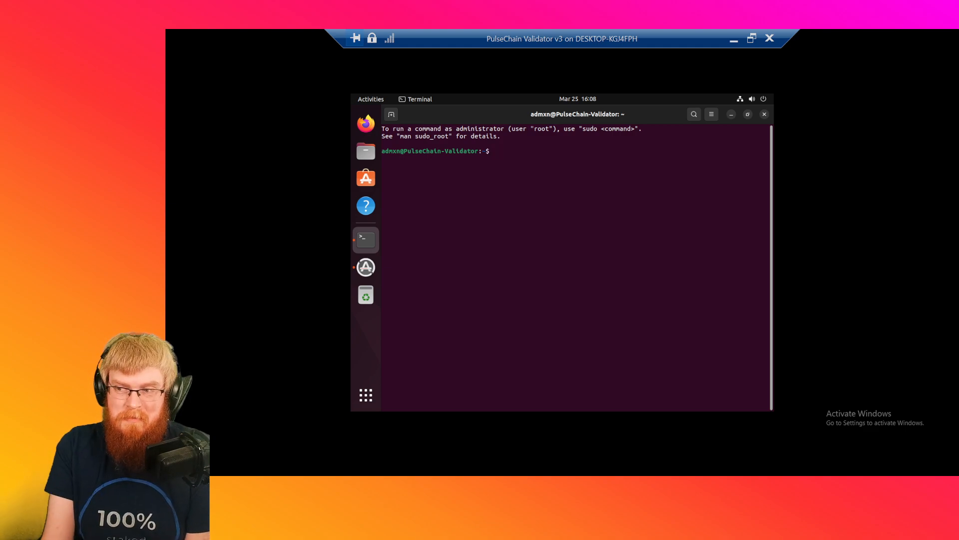
Close the terminal and dismiss Software Updater once the updates are installed
{"action": "left_click", "coordinate": [765, 114]}
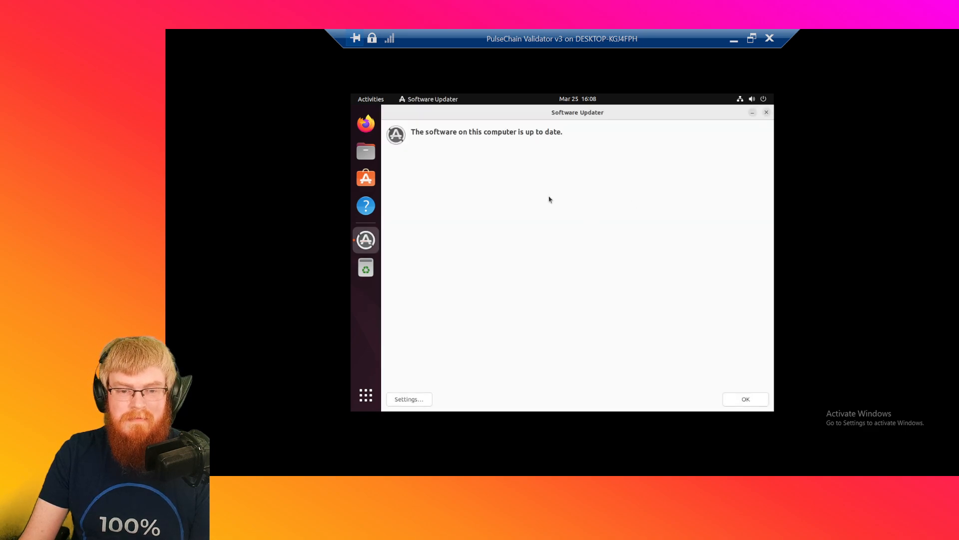
{"action": "left_click", "coordinate": [746, 400]}
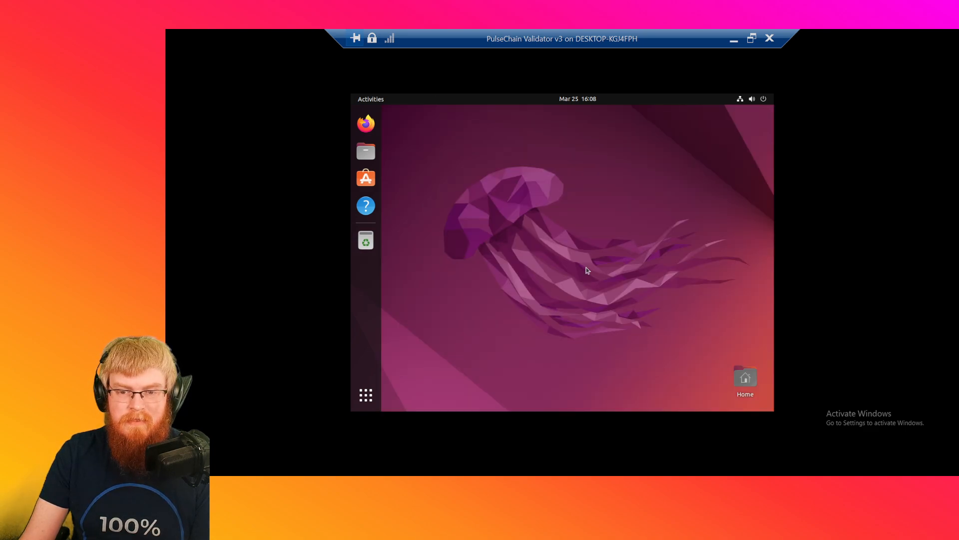